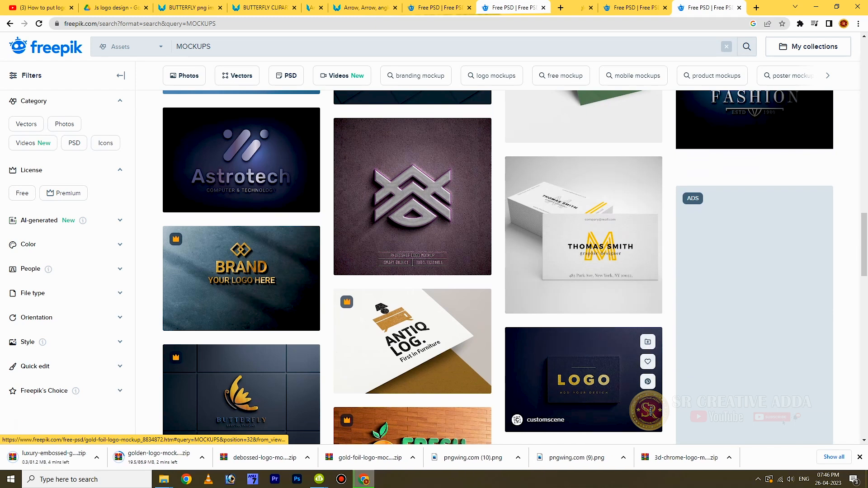
# Browse the Freepik MOCKUPS search results for a suitable logo mockup
pyautogui.scroll(-2, 583, 271)
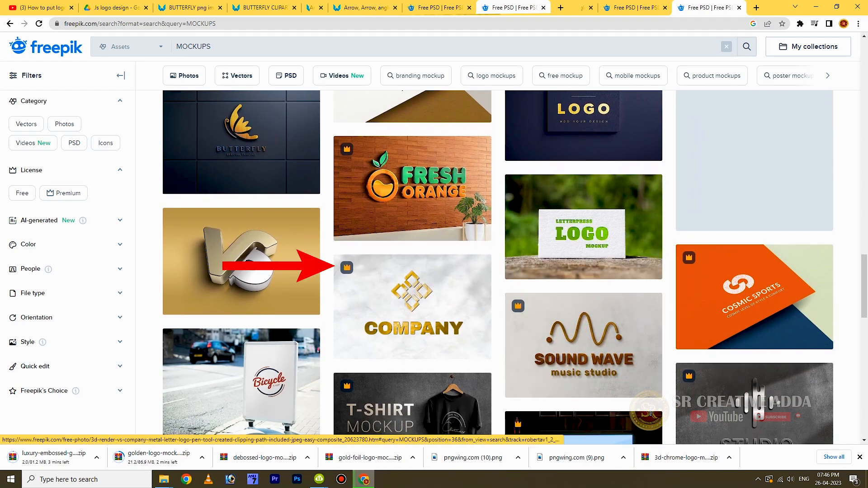
pyautogui.scroll(-3, 583, 317)
pyautogui.scroll(-2, 583, 208)
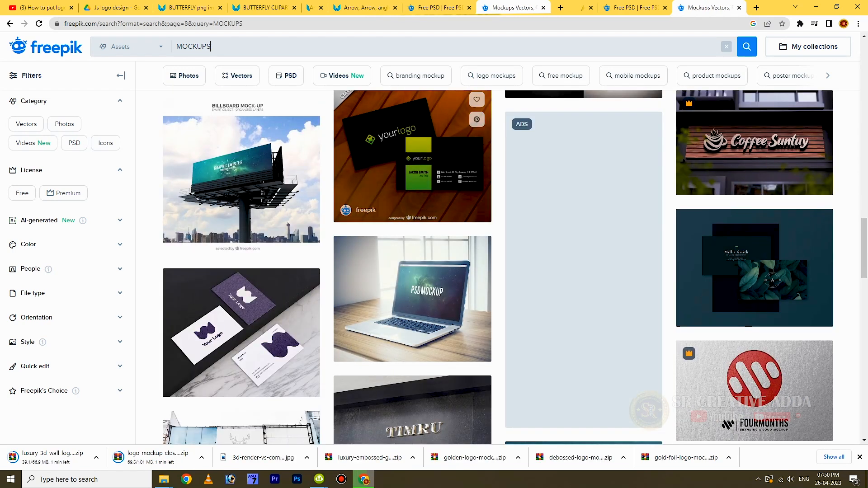
pyautogui.scroll(-4, 412, 272)
pyautogui.scroll(-3, 413, 271)
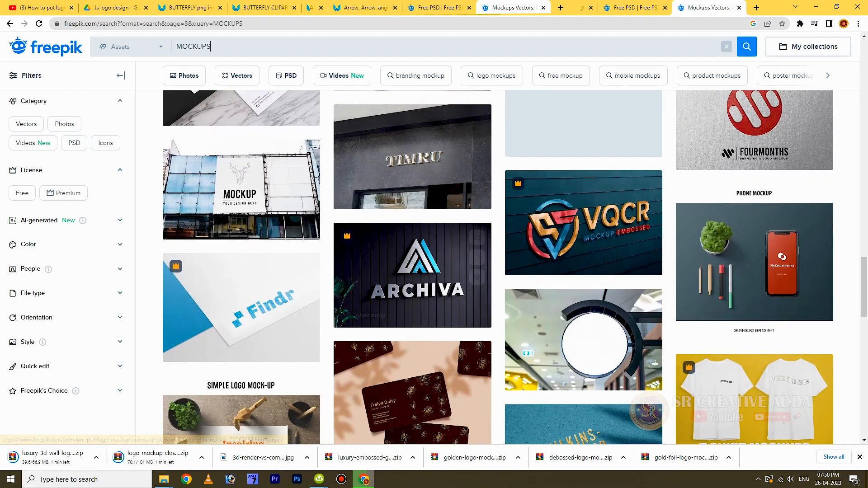
pyautogui.scroll(-3, 412, 271)
pyautogui.scroll(2, 412, 271)
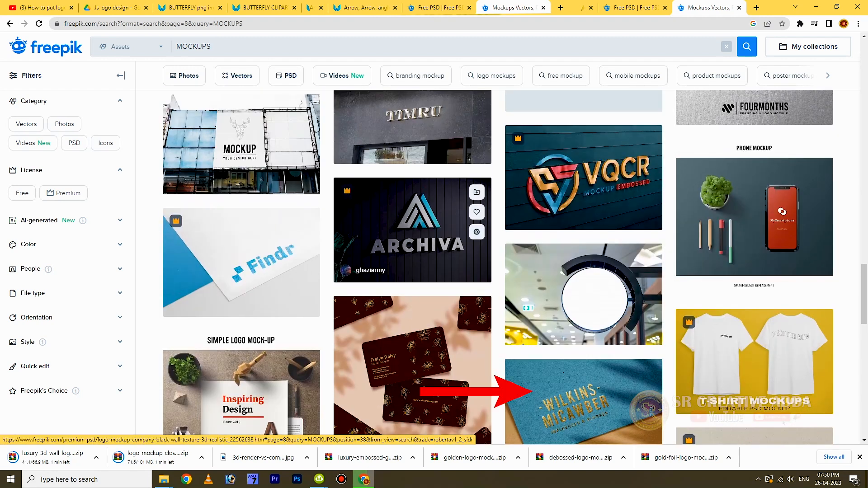
pyautogui.scroll(-6, 497, 271)
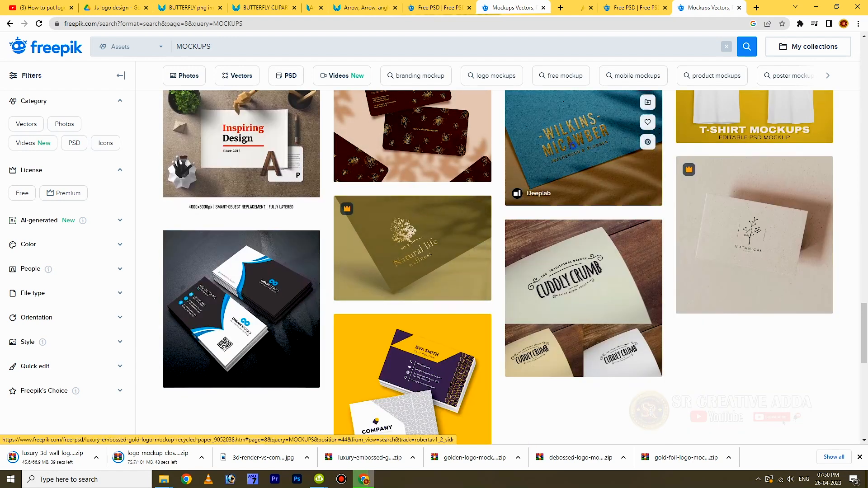
# Download the free PSD luxury embossed gold logo mockup on recycled paper and close its preview
pyautogui.click(572, 145)
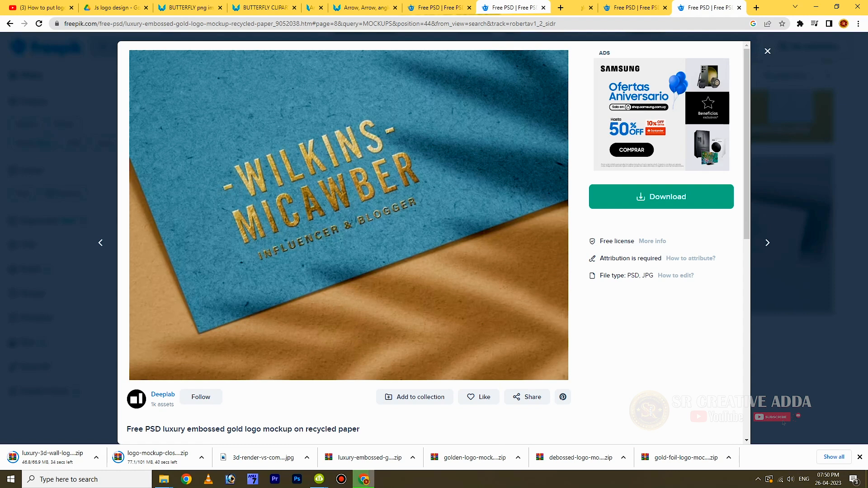
pyautogui.click(642, 200)
pyautogui.click(633, 335)
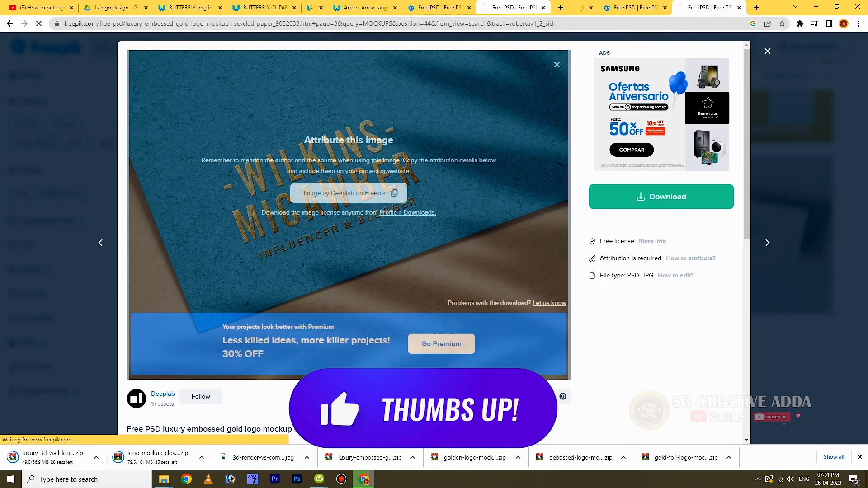
pyautogui.press('Escape')
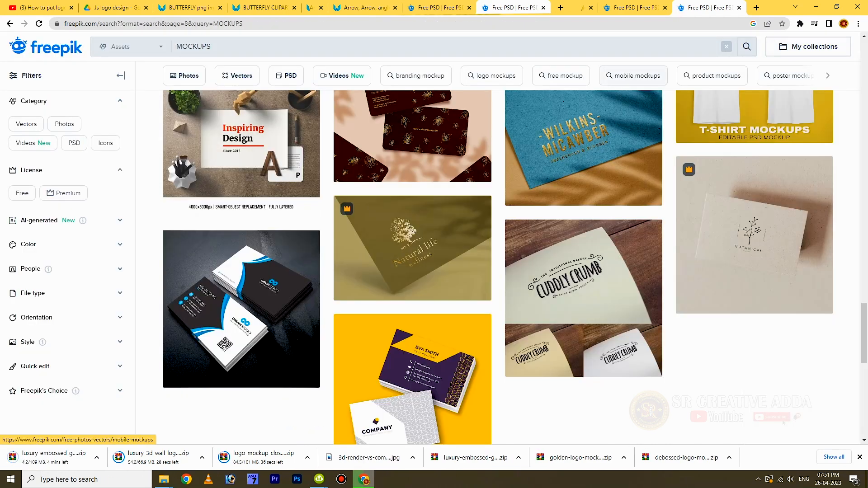
# Look over the remaining mockup results, minimise the browser and bring up the Downloads folder in File Explorer
pyautogui.scroll(-4, 583, 267)
pyautogui.scroll(8, 583, 267)
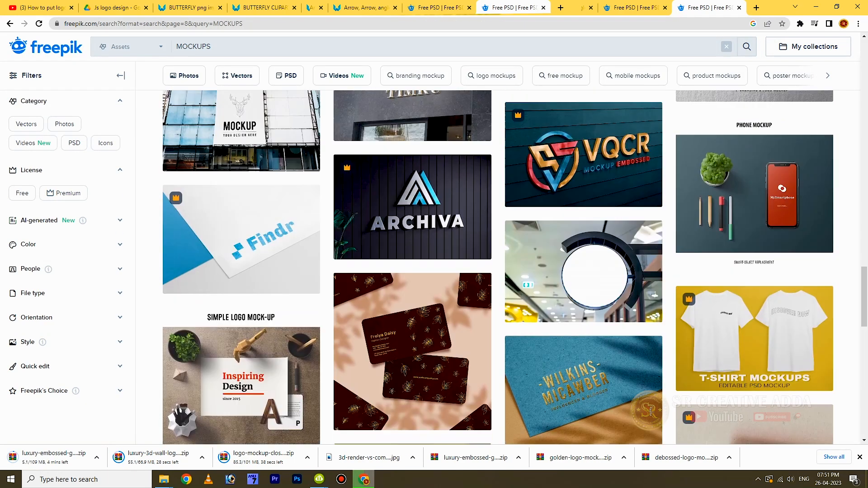
pyautogui.scroll(-3, 516, 266)
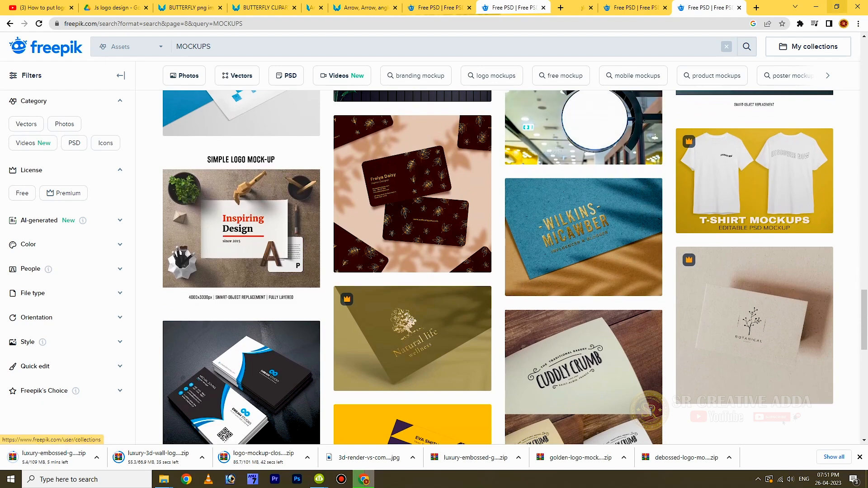
pyautogui.click(816, 6)
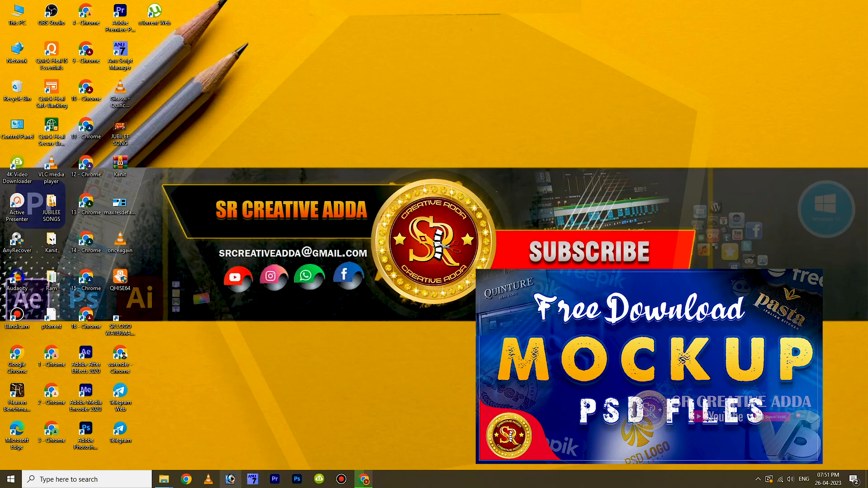
pyautogui.moveTo(164, 479)
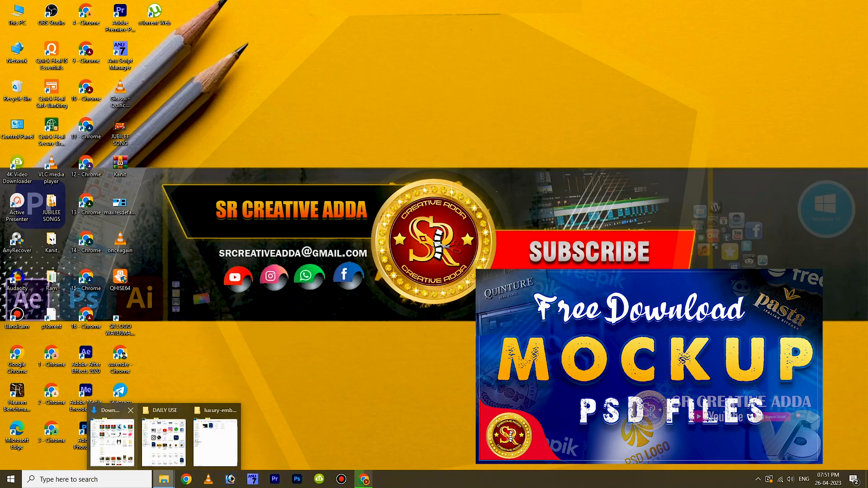
pyautogui.click(112, 437)
# Look through the Downloads folder for the downloaded mockup archives and logo images
pyautogui.scroll(-2, 515, 219)
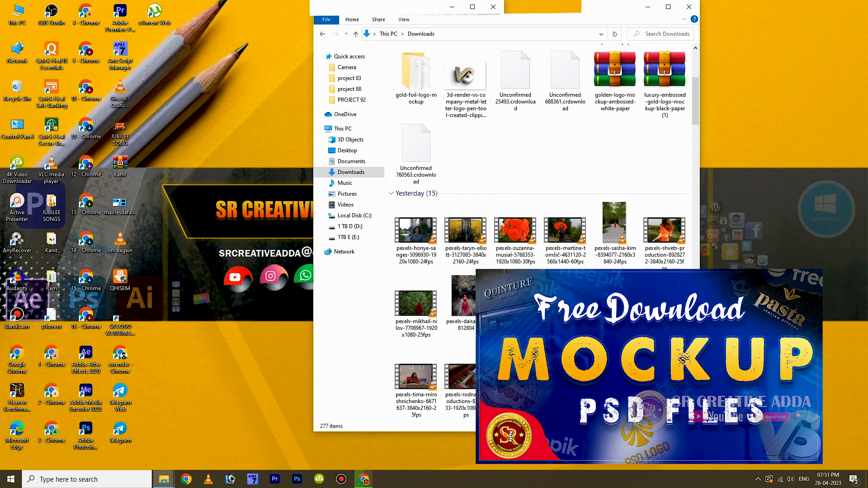
pyautogui.scroll(-4, 515, 219)
pyautogui.scroll(5, 515, 219)
pyautogui.scroll(-10, 515, 219)
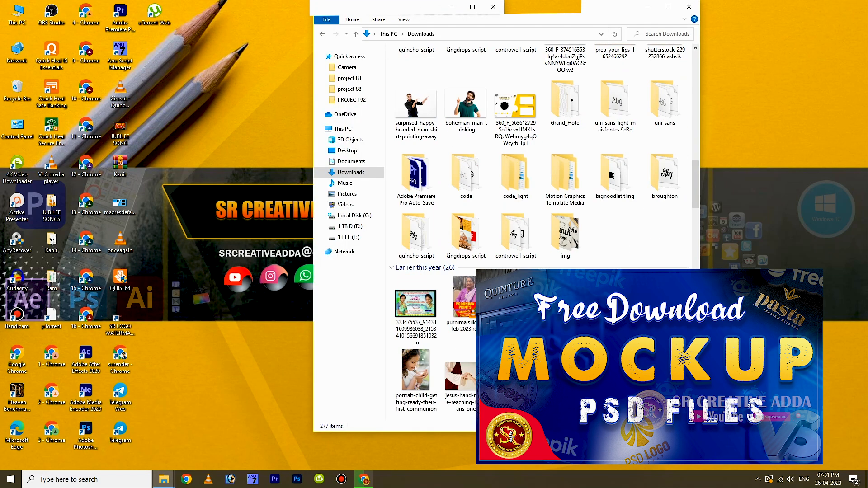
pyautogui.scroll(15, 515, 219)
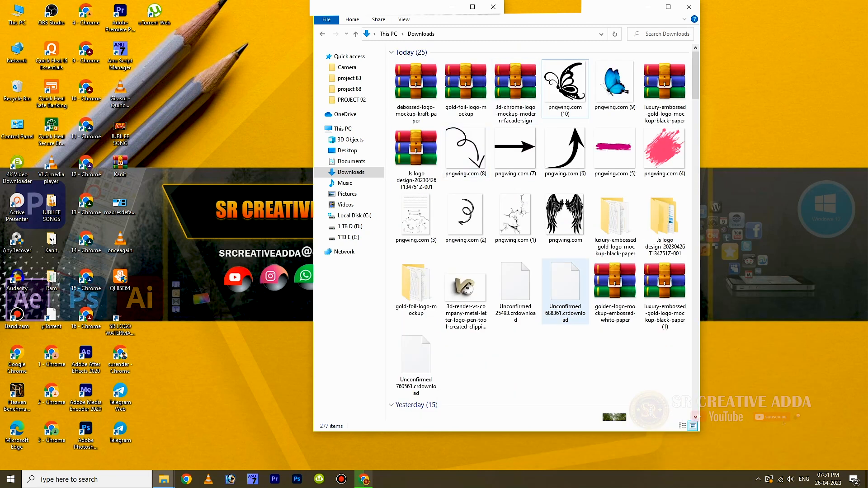
pyautogui.scroll(-5, 565, 289)
pyautogui.scroll(-3, 565, 289)
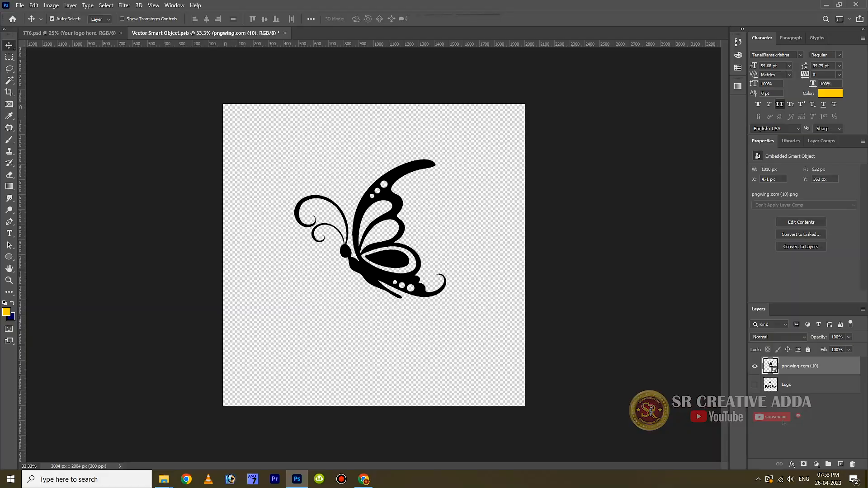
# In Photoshop, add the text "COLOURS OF FLY" below the butterfly in the Vector Smart Object document
pyautogui.press('t')
pyautogui.click(299, 320)
pyautogui.write('COLOURS OF FLY')
pyautogui.hotkey('ctrl', 'Return')
# Move the "COLOURS OF FLY" text beneath the butterfly and resize it with Free Transform
pyautogui.press('v')
pyautogui.moveTo(282, 316); pyautogui.dragTo(370, 316)
pyautogui.hotkey('ctrl', 't')
pyautogui.moveTo(491, 292); pyautogui.dragTo(399, 310)
pyautogui.press('Return')
# Confirm the top layer's style settings and close the Vector Smart Object document with its changes saved
pyautogui.doubleClick(827, 365)
pyautogui.click(513, 250)
pyautogui.press('Return')
pyautogui.hotkey('ctrl', 'w')
pyautogui.press('Return')
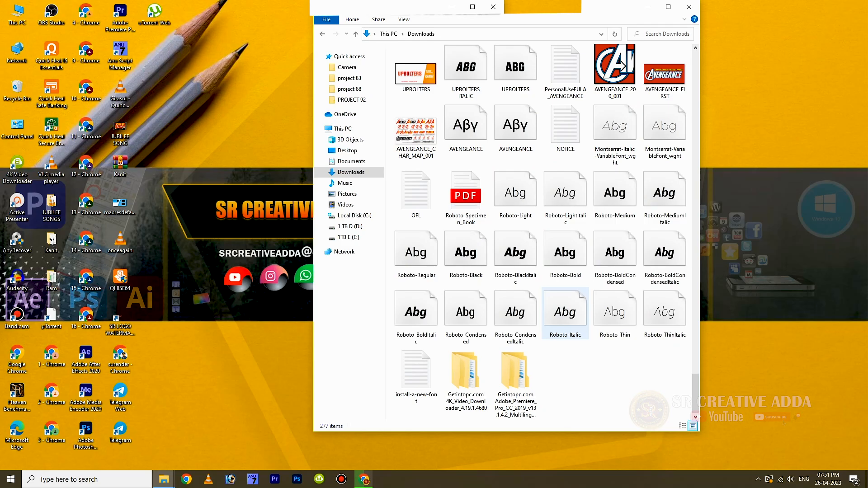
# In File Explorer's Downloads folder, extract the gold-foil-logo-mockup archive in place, replacing all existing files
pyautogui.scroll(15, 507, 226)
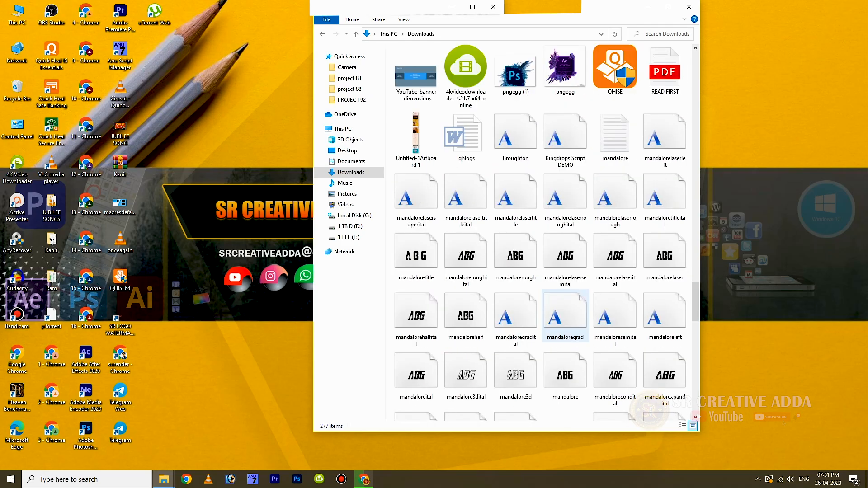
pyautogui.scroll(8, 565, 311)
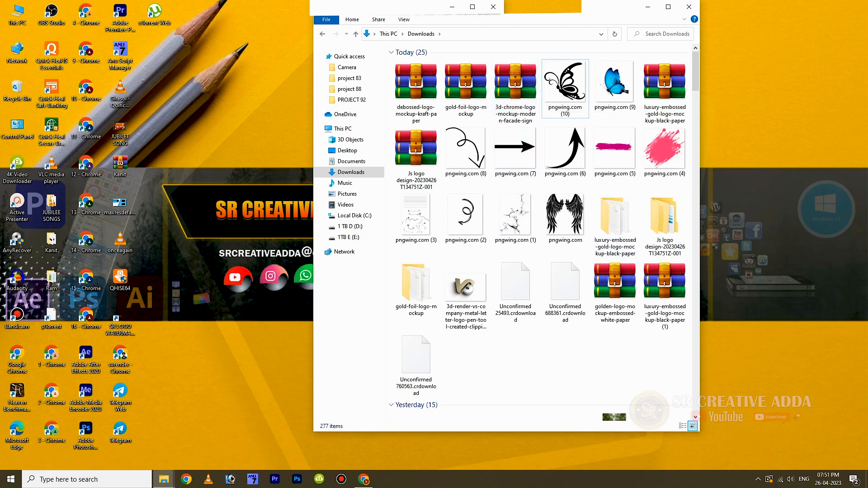
pyautogui.rightClick(467, 92)
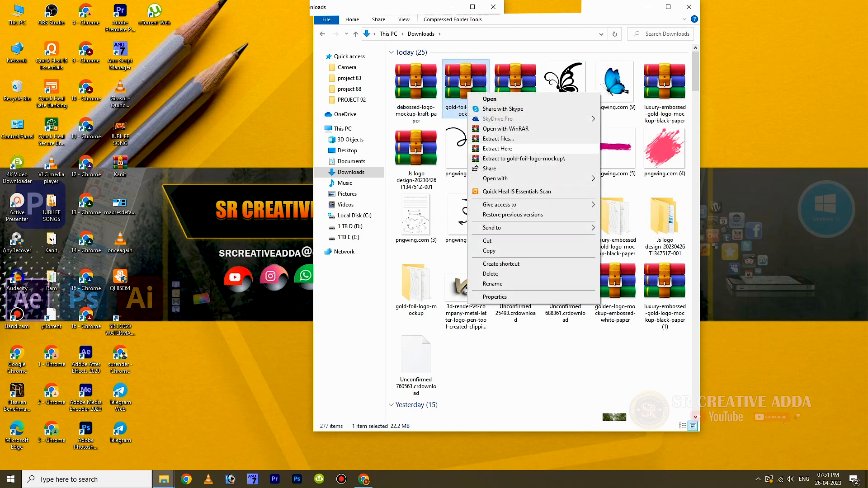
pyautogui.click(498, 148)
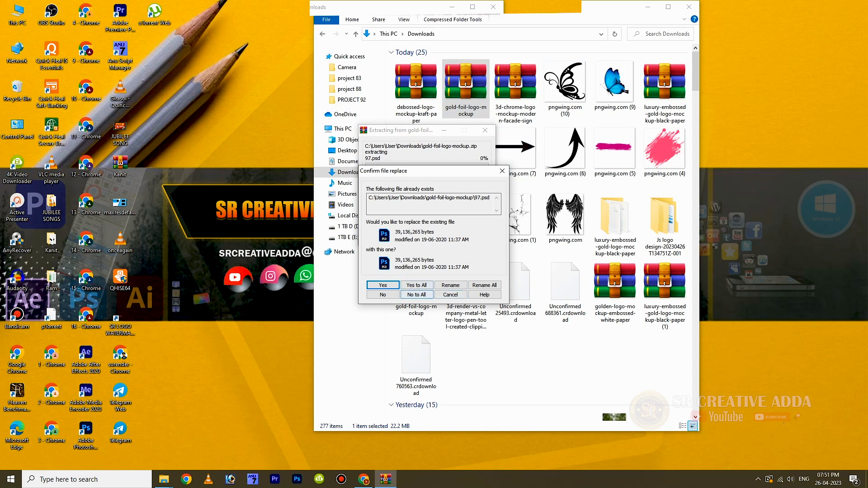
pyautogui.click(416, 285)
# Open the extracted gold-foil-logo-mockup folder and display its files as large icons
pyautogui.doubleClick(418, 281)
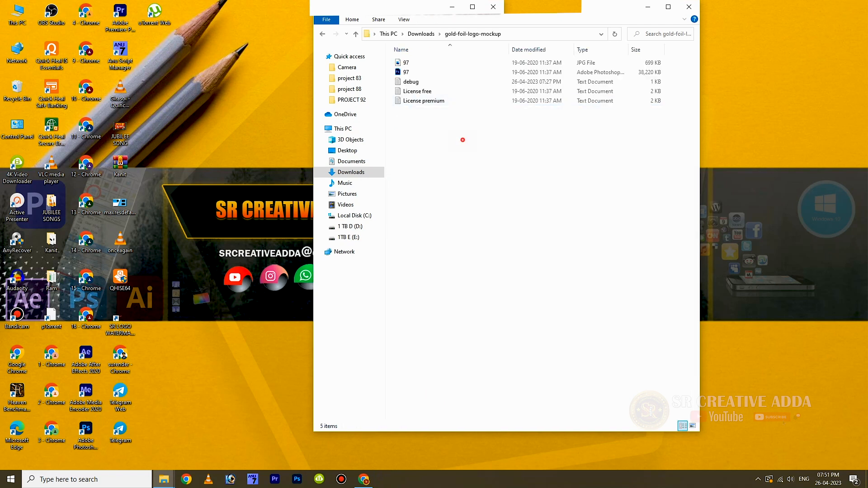
pyautogui.rightClick(463, 139)
pyautogui.moveTo(543, 147)
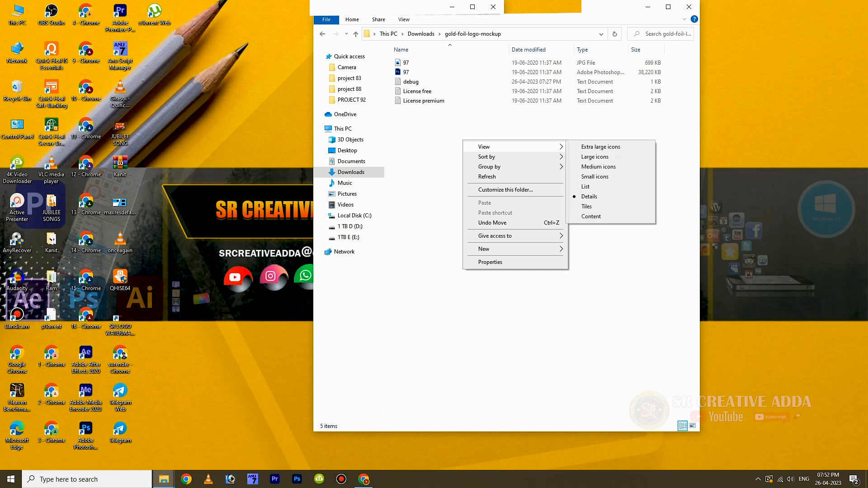
pyautogui.click(587, 157)
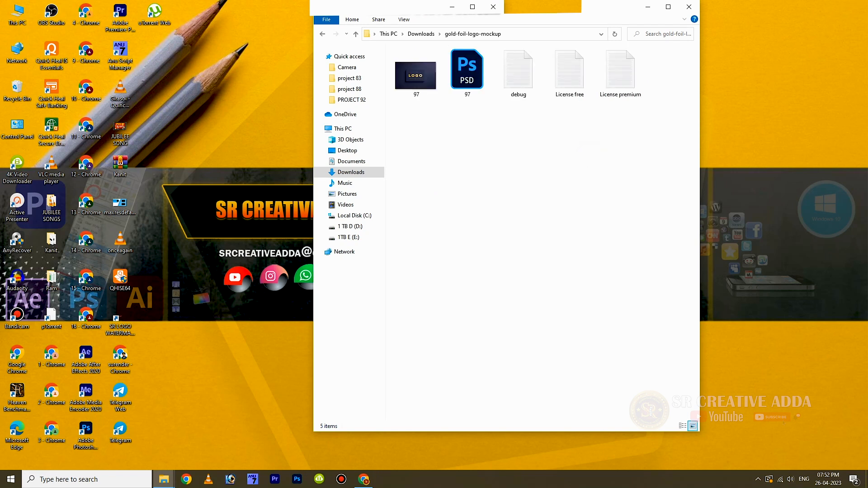
# Show the luxury-embossed-gold-logo-mockup-black-paper folder's files as large icons and open the 776 PSD in Photoshop
pyautogui.rightClick(440, 131)
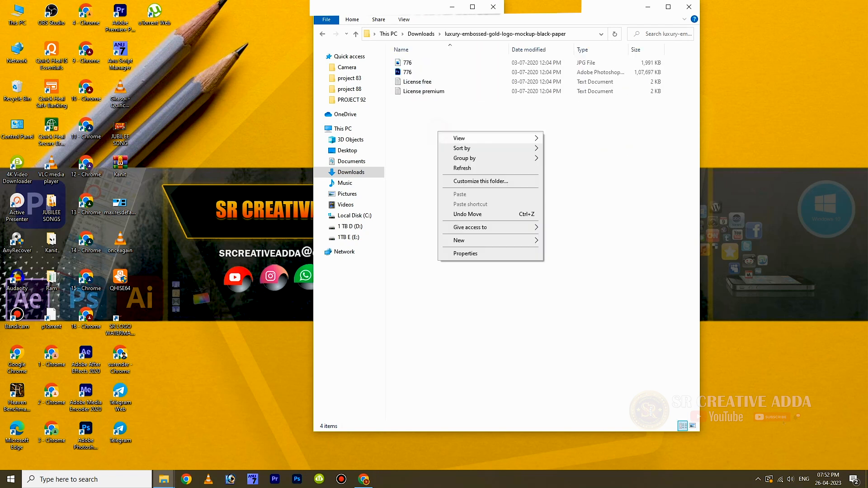
pyautogui.moveTo(538, 137)
pyautogui.click(568, 148)
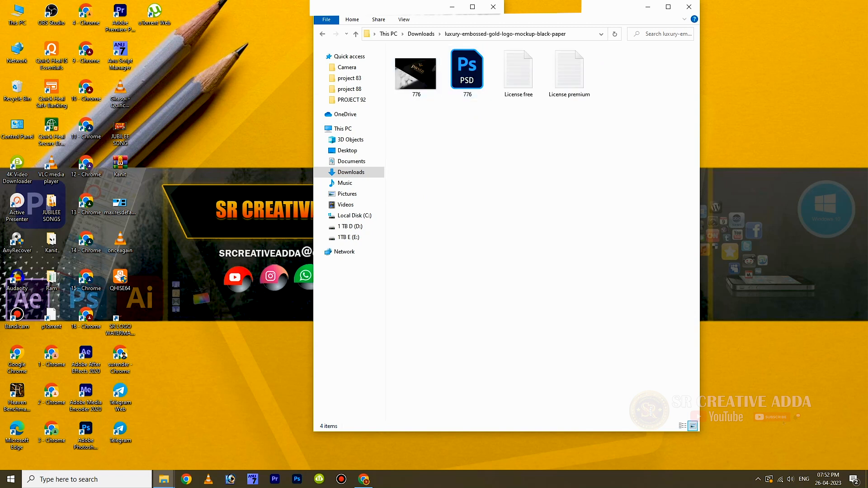
pyautogui.doubleClick(467, 69)
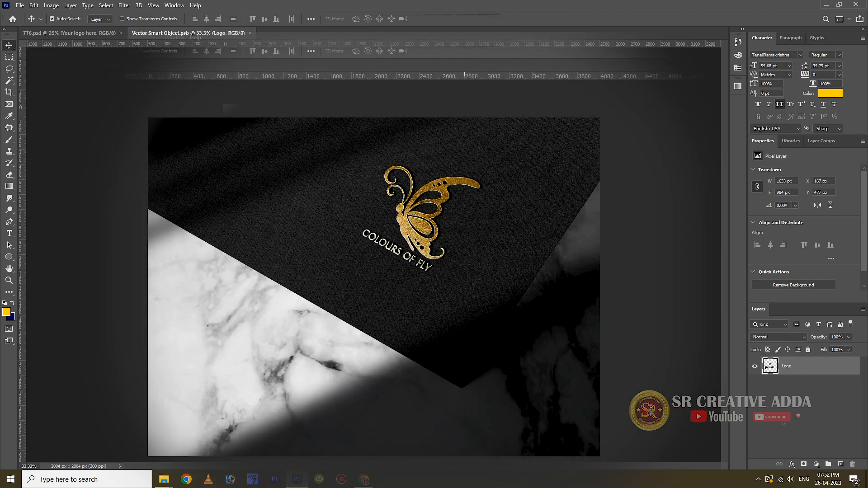
# View the 776.psd mockup, return to its Vector Smart Object document and hide the Logo layer
pyautogui.click(70, 33)
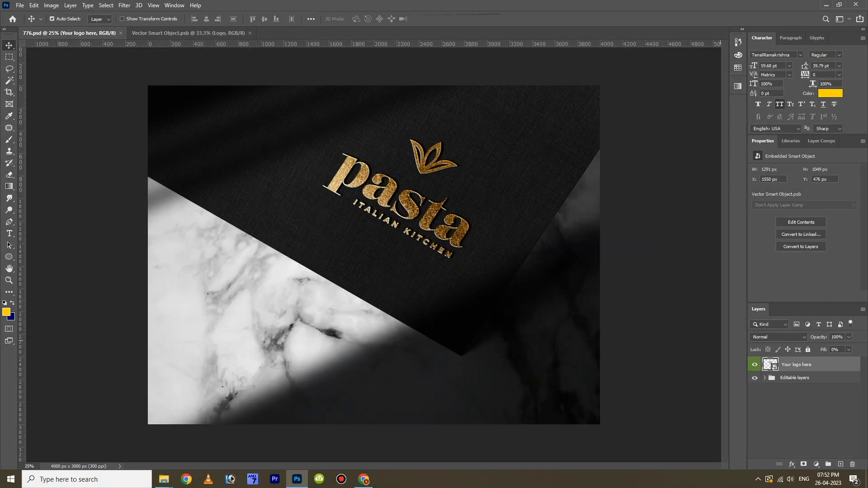
pyautogui.click(188, 33)
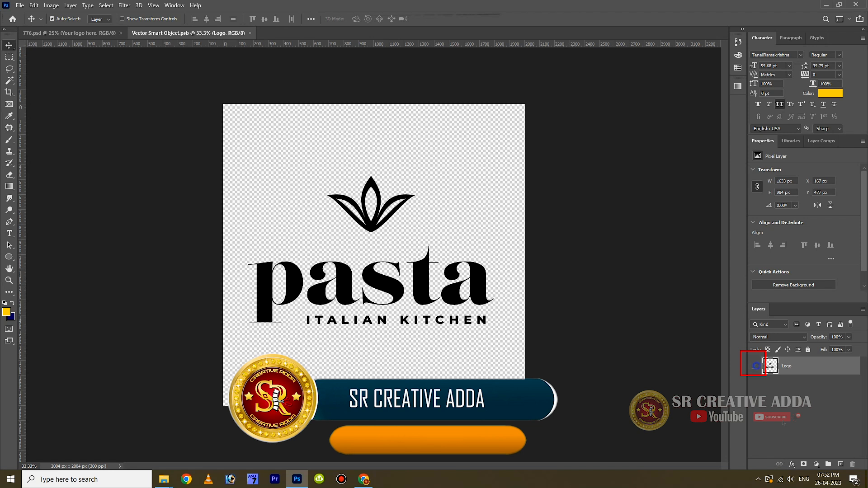
pyautogui.click(755, 366)
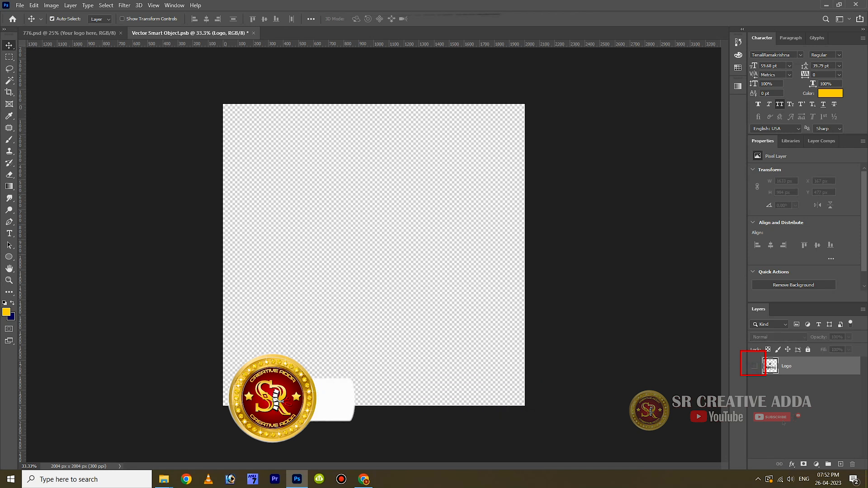
# In File Explorer's Downloads folder, find the black butterfly image pngwing.com (10) and place it into the Vector Smart Object document in Photoshop
pyautogui.moveTo(164, 479)
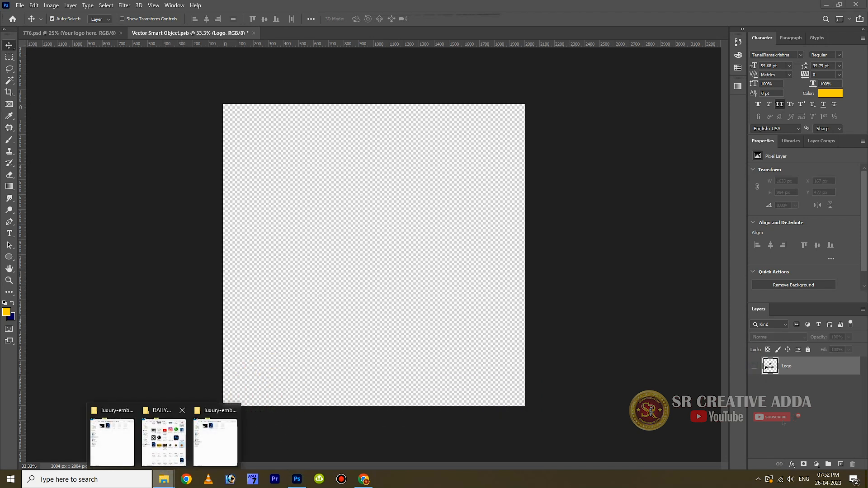
pyautogui.moveTo(164, 437)
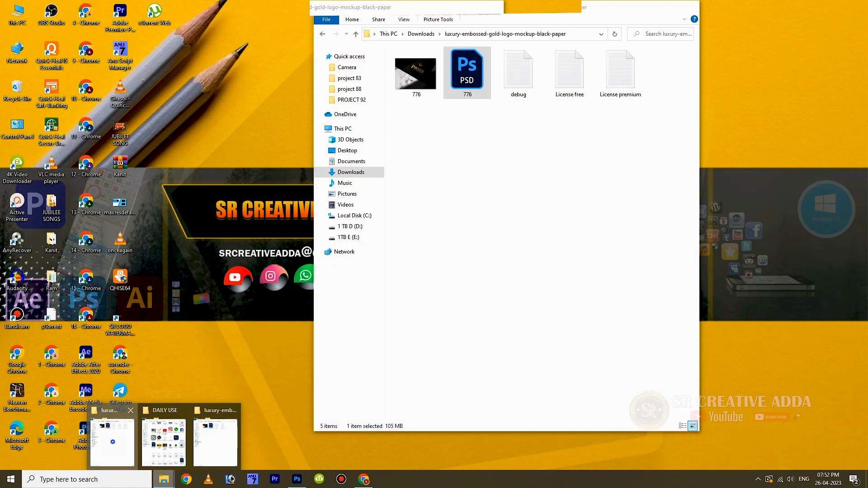
pyautogui.click(215, 440)
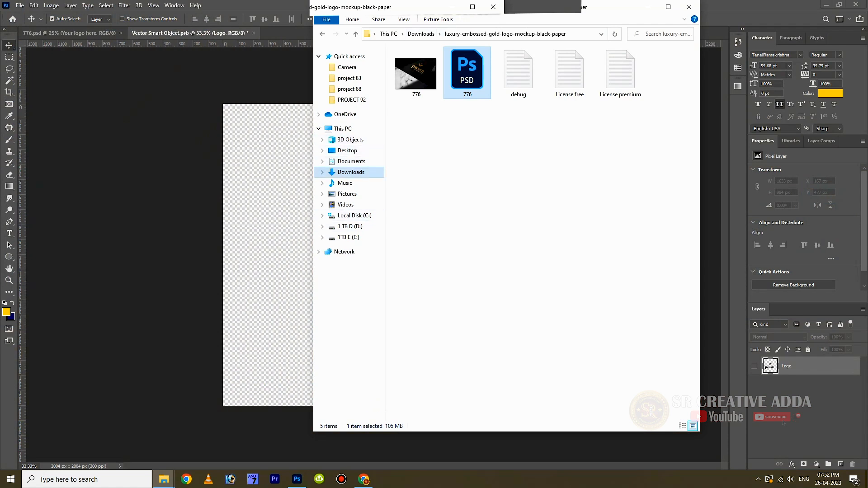
pyautogui.click(351, 172)
pyautogui.click(565, 158)
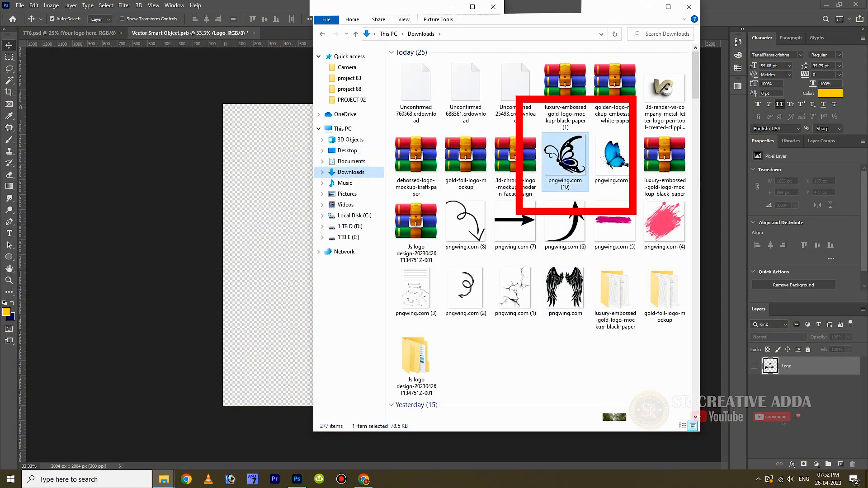
pyautogui.moveTo(565, 158); pyautogui.dragTo(266, 253)
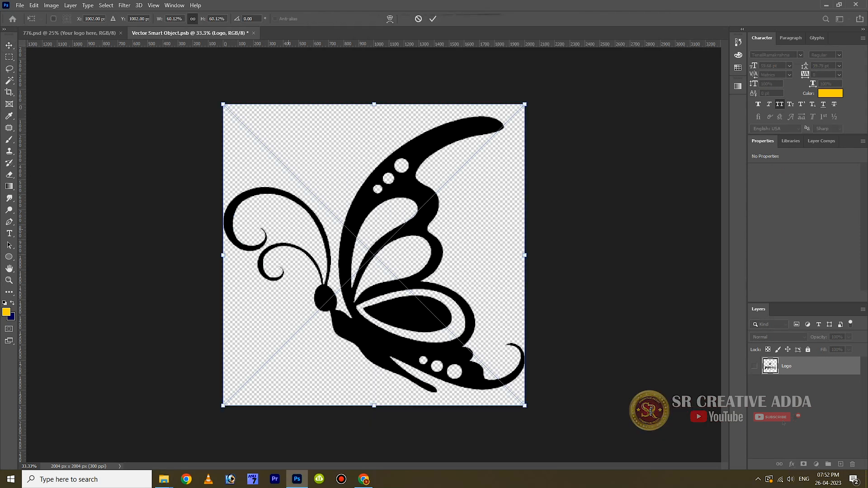
# Scale the placed butterfly to about 1010 by 932 px and position it in the upper middle of the canvas
pyautogui.moveTo(525, 105); pyautogui.dragTo(413, 196)
pyautogui.moveTo(356, 233); pyautogui.dragTo(417, 168)
pyautogui.moveTo(484, 141); pyautogui.dragTo(436, 188)
pyautogui.moveTo(387, 199); pyautogui.dragTo(397, 165)
pyautogui.click(432, 18)
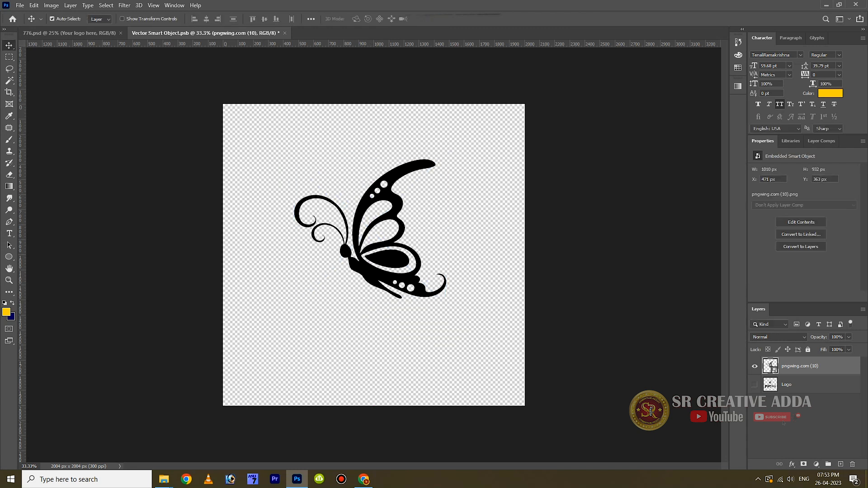
# Add a text layer reading "COLOURS OF FLY" just below the butterfly
pyautogui.click(9, 233)
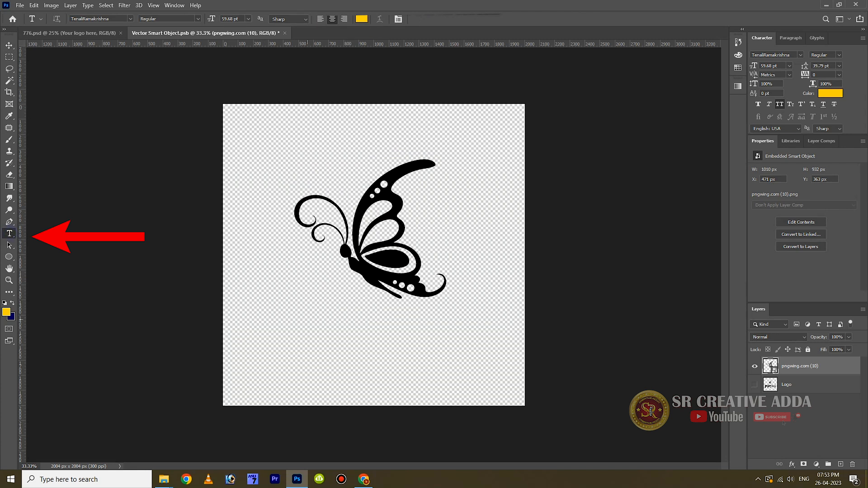
pyautogui.click(291, 319)
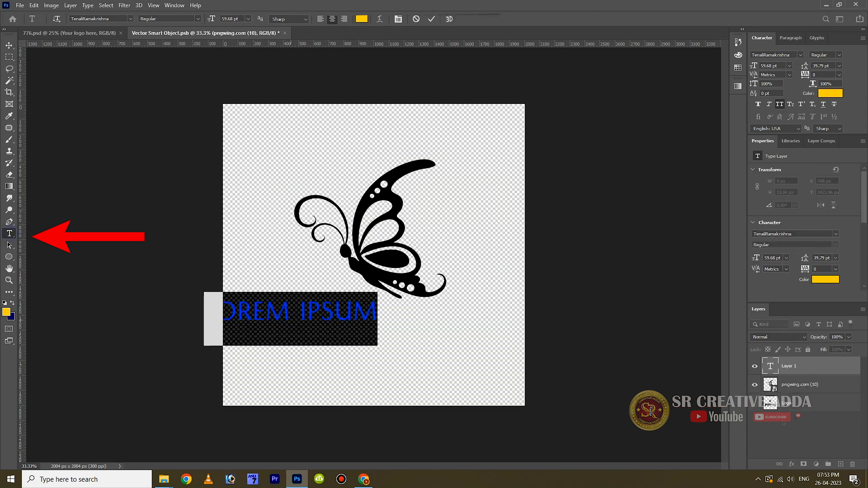
pyautogui.write('CLOLOR')
pyautogui.press('BackSpace')
pyautogui.press('BackSpace')
pyautogui.press('BackSpace')
pyautogui.press('BackSpace')
pyautogui.press('BackSpace')
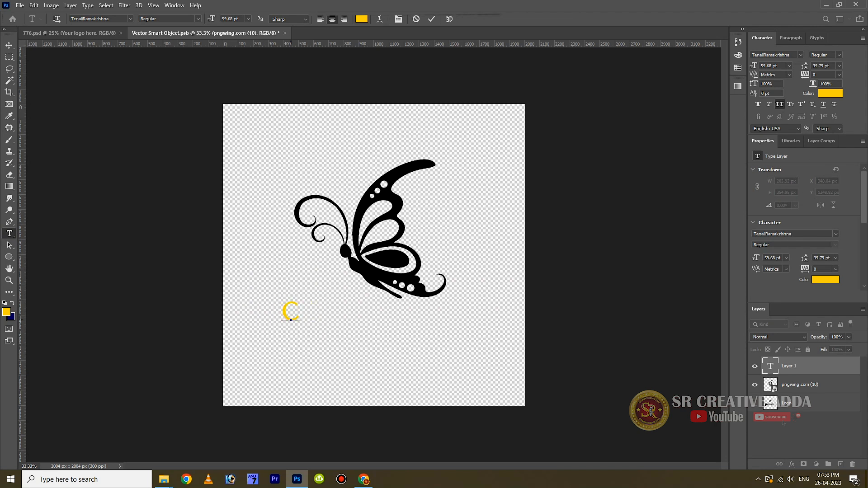
pyautogui.write('OLOURS')
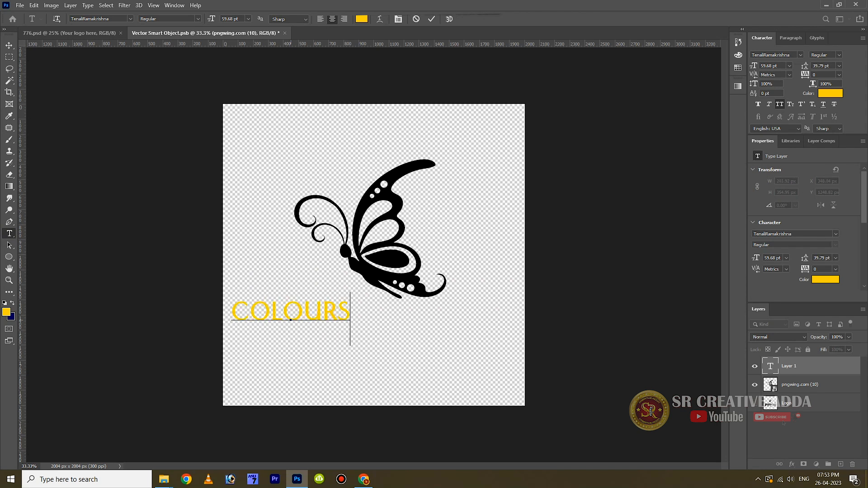
pyautogui.write(' OF FLY')
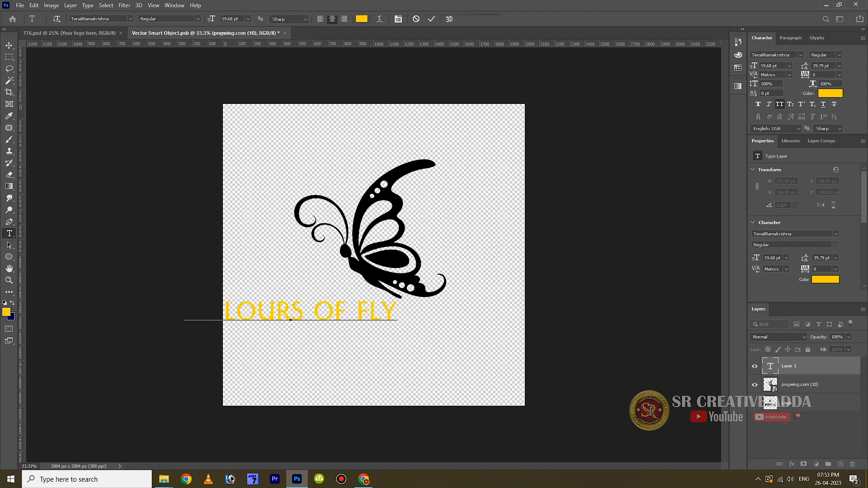
pyautogui.click(431, 19)
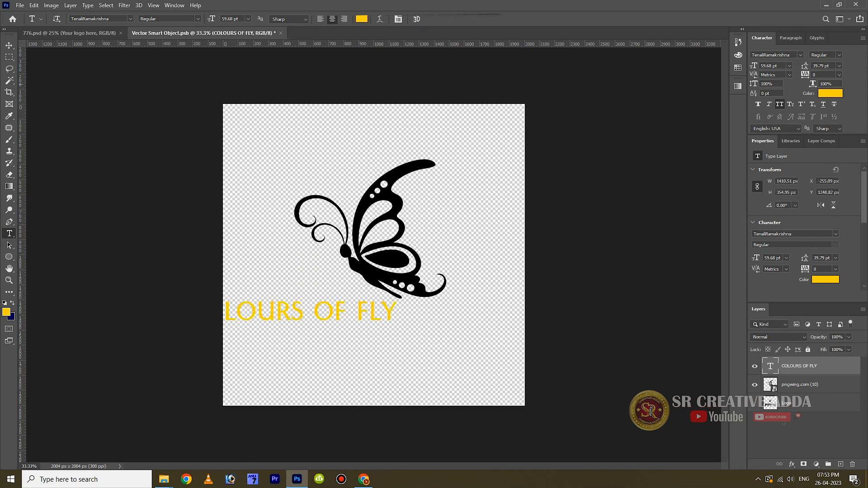
# Move the COLOURS OF FLY text under the butterfly, scale it to about 58.63% and centre it horizontally on the canvas
pyautogui.press('v')
pyautogui.moveTo(294, 299); pyautogui.dragTo(370, 296)
pyautogui.hotkey('ctrl', 't')
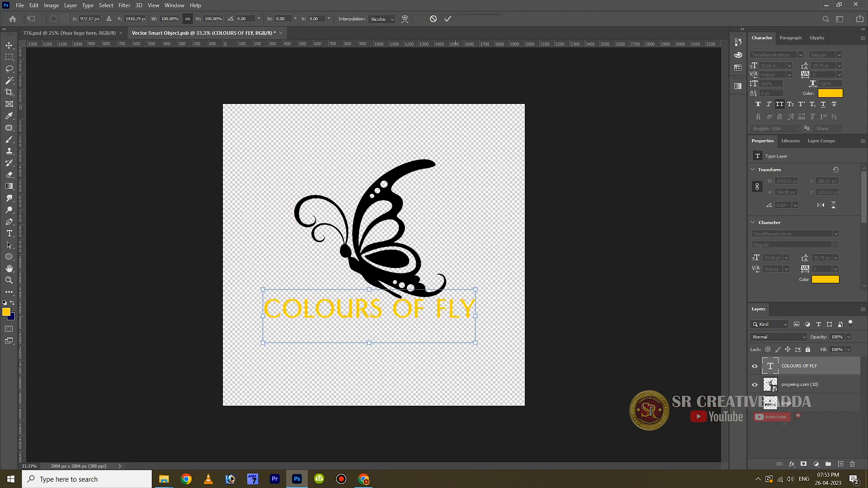
pyautogui.moveTo(475, 289); pyautogui.dragTo(392, 308)
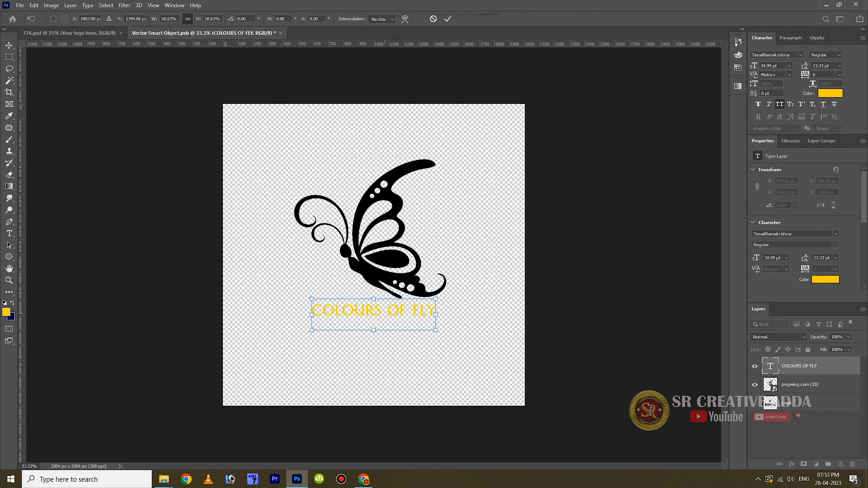
pyautogui.click(447, 18)
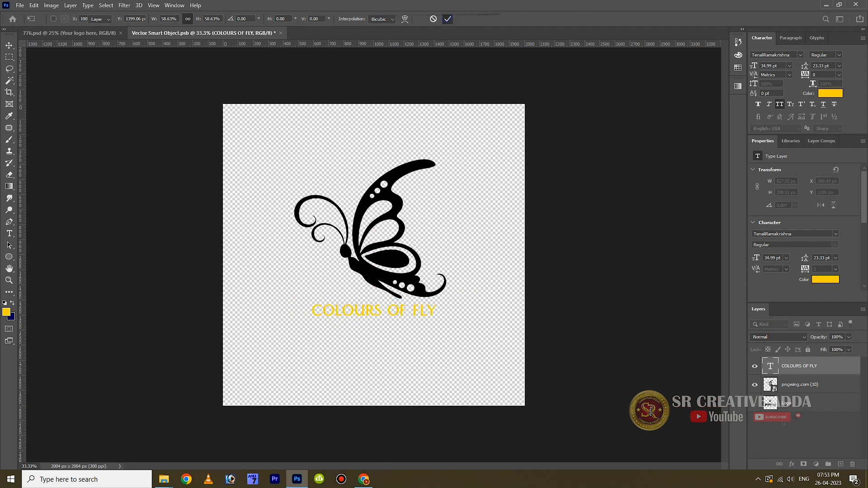
# Apply a black Color Overlay at 100% opacity to the COLOURS OF FLY text and shift it about 30 px right
pyautogui.doubleClick(836, 364)
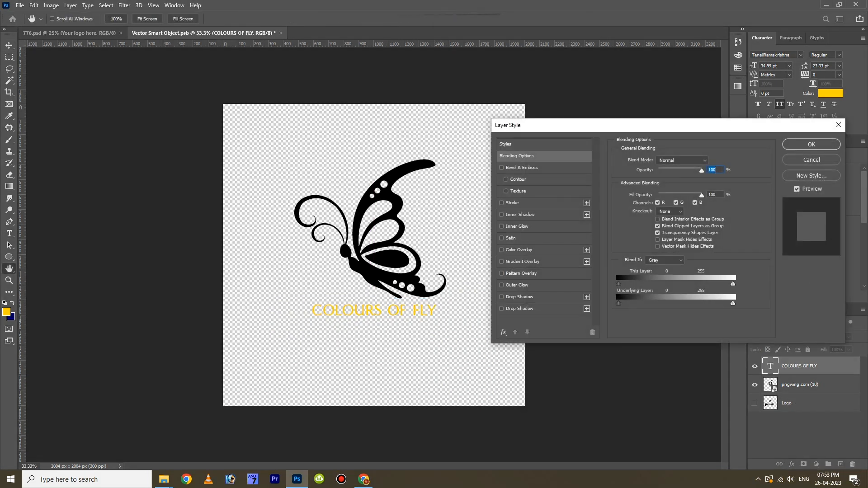
pyautogui.click(545, 249)
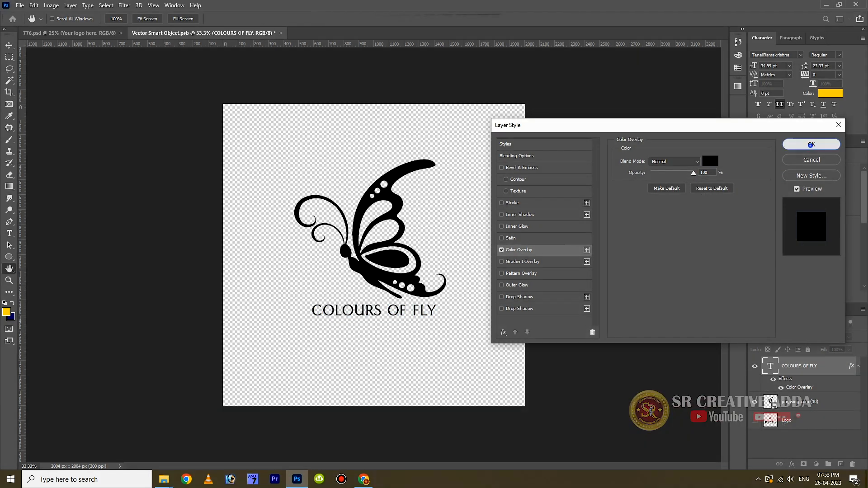
pyautogui.click(811, 144)
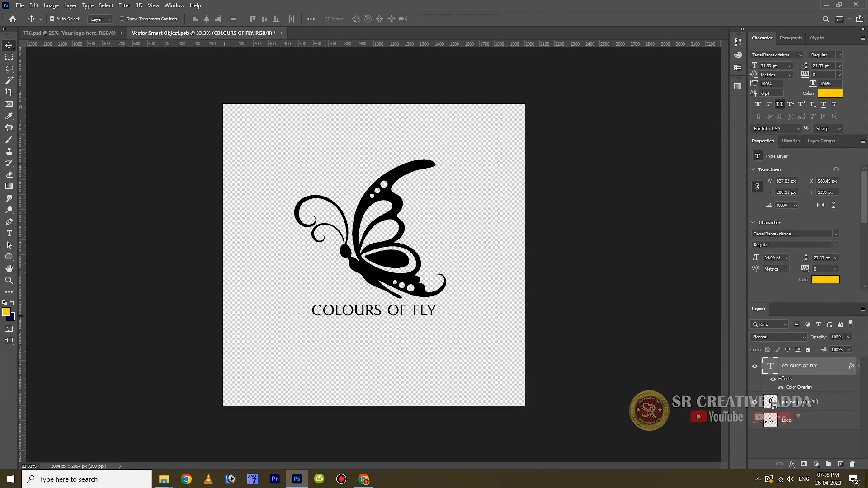
pyautogui.moveTo(362, 312); pyautogui.dragTo(366, 312)
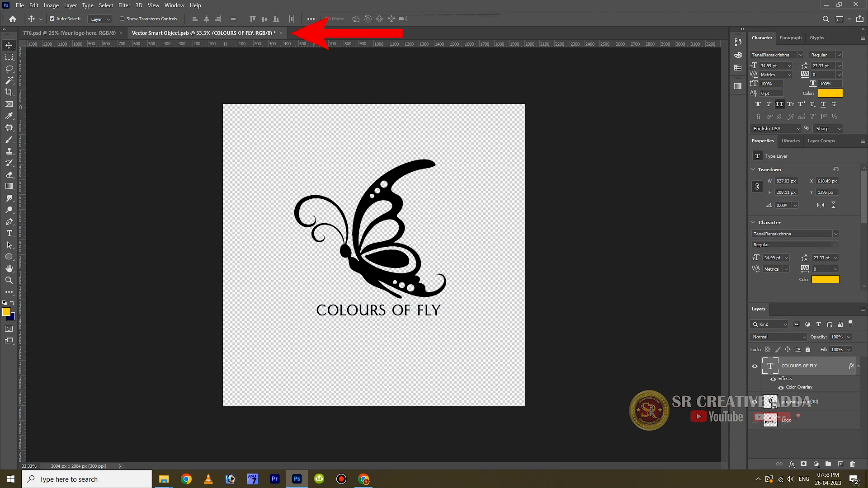
# Close the Vector Smart Object document, saving its changes to update the 776.psd mockup
pyautogui.click(280, 33)
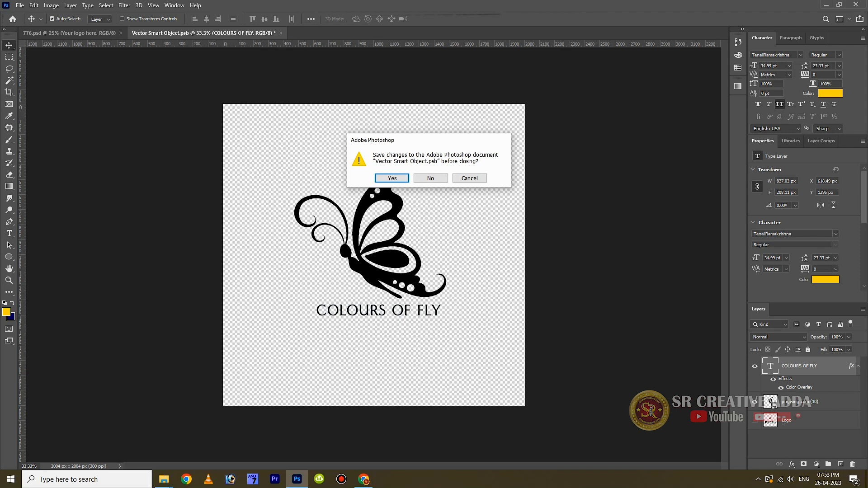
pyautogui.press('Return')
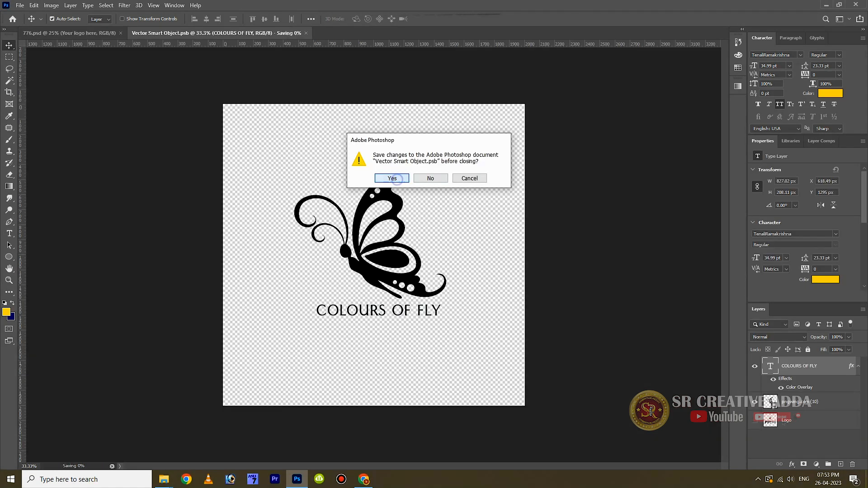
pyautogui.press('Return')
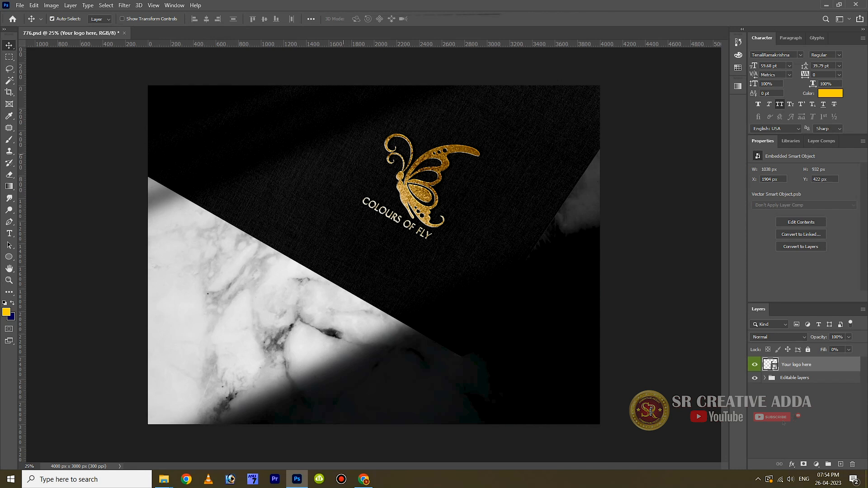
# In File Explorer's Downloads folder, extract the 3d-chrome-logo-mockup-modern-facade-sign archive into a folder of the same name
pyautogui.click(164, 479)
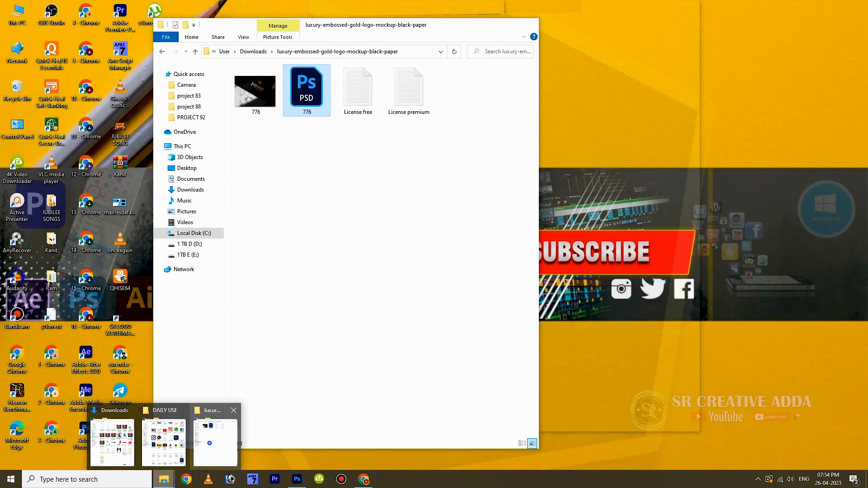
pyautogui.click(215, 442)
pyautogui.click(196, 51)
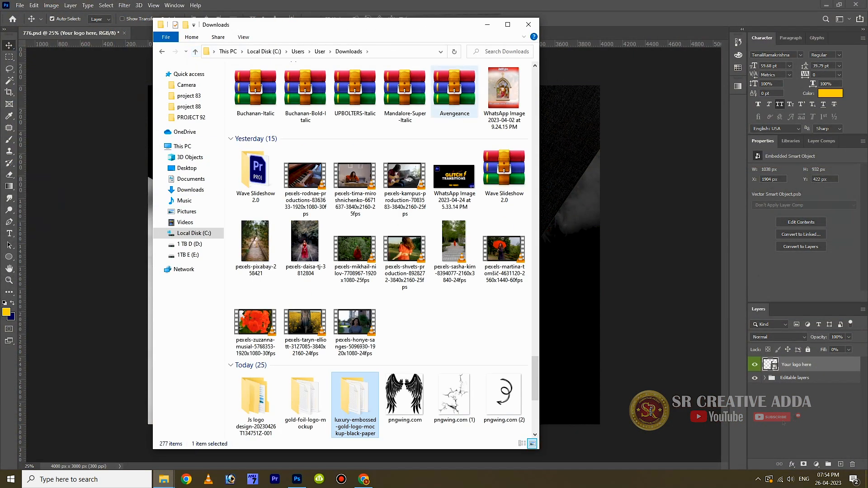
pyautogui.rightClick(459, 257)
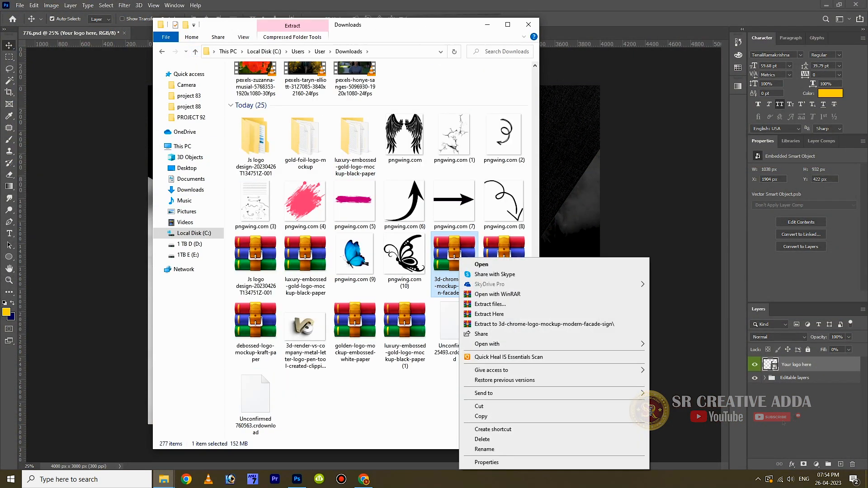
pyautogui.click(542, 324)
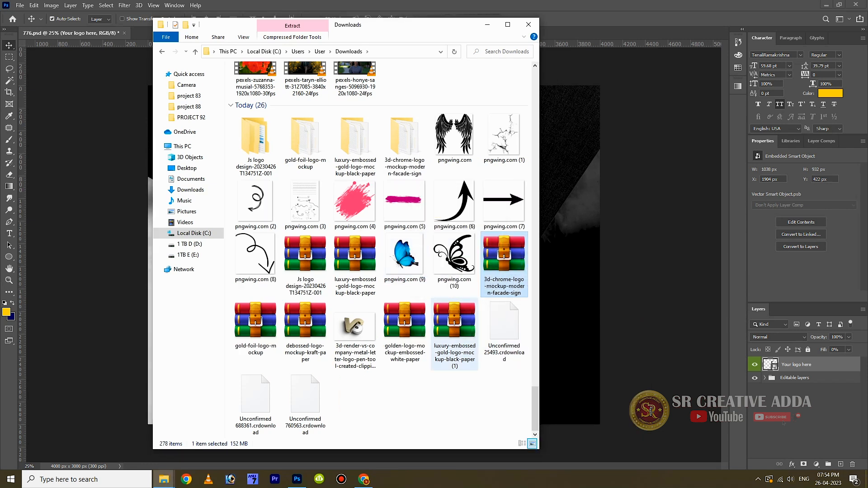
# Show the extracted 3d-chrome-logo-mockup-modern-facade-sign folder's files as large icons and open the 183 PSD in Photoshop
pyautogui.click(392, 138)
pyautogui.doubleClick(392, 138)
pyautogui.rightClick(285, 144)
pyautogui.moveTo(317, 151)
pyautogui.click(412, 161)
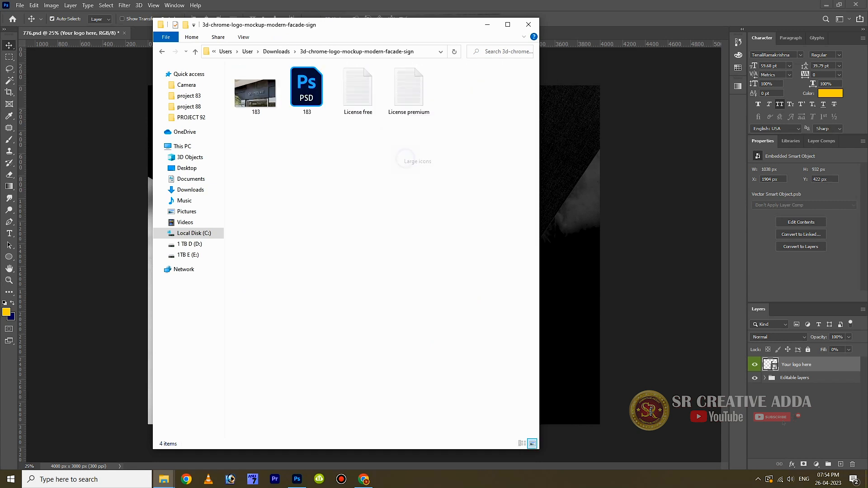
pyautogui.doubleClick(306, 90)
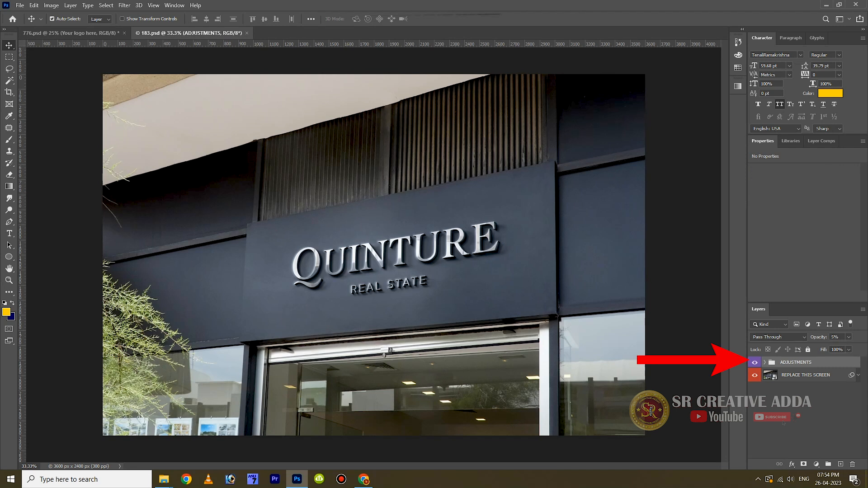
# Inspect the ADJUSTMENTS group, then open the REPLACE THIS SCREEN smart object and the REPLACE THIS LOGO smart object nested inside it
pyautogui.click(764, 362)
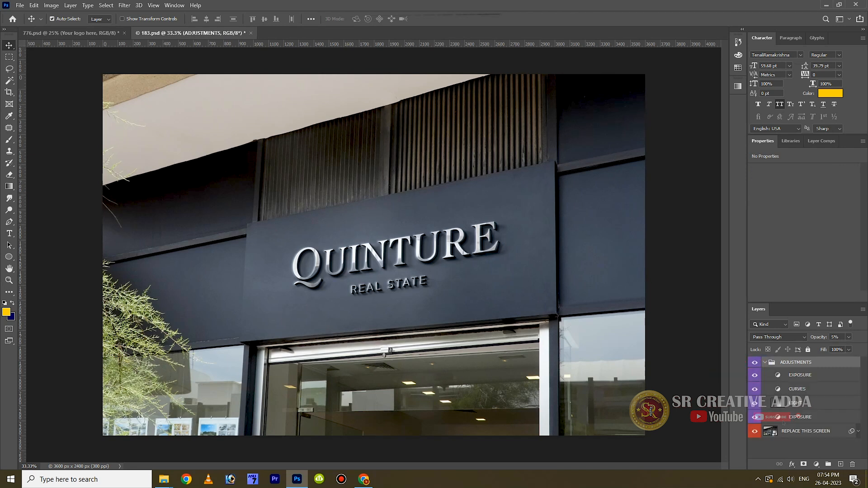
pyautogui.click(765, 362)
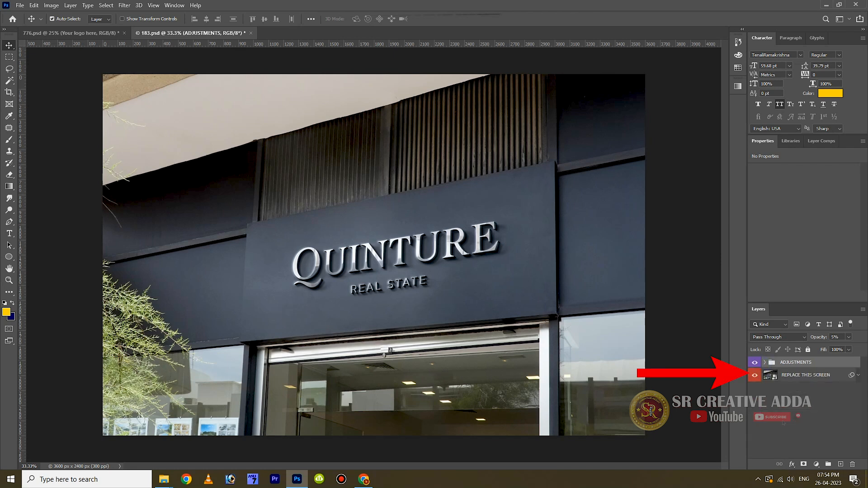
pyautogui.doubleClick(769, 375)
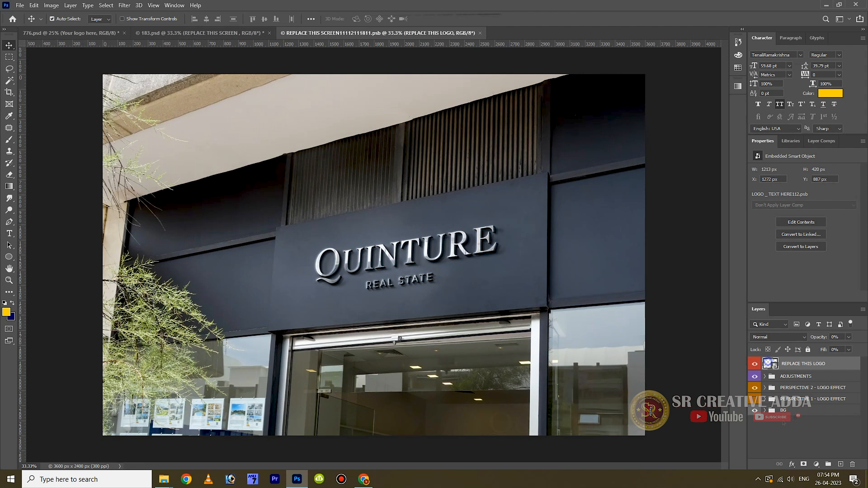
pyautogui.doubleClick(770, 363)
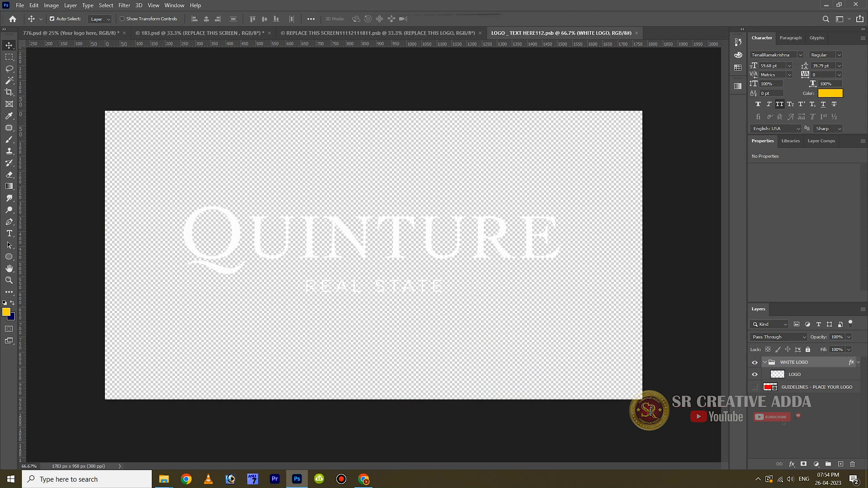
# Close the logo text and REPLACE THIS SCREEN smart object documents and return to the 183.psd mockup
pyautogui.click(636, 33)
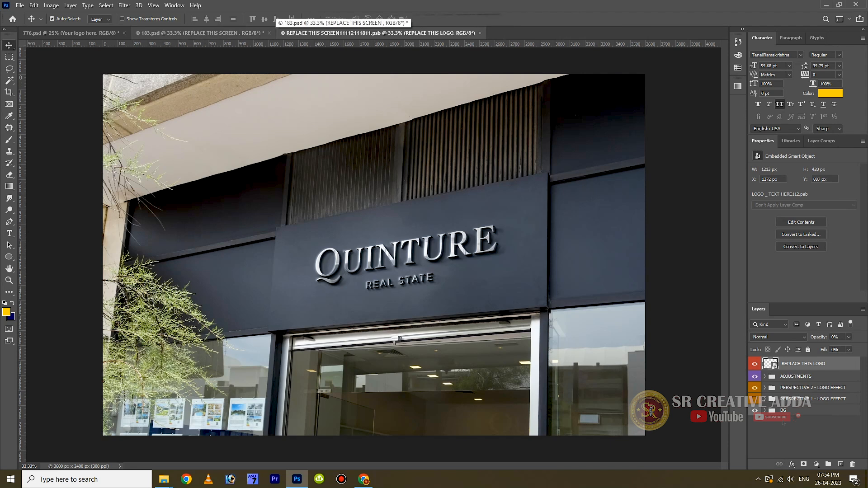
pyautogui.click(199, 33)
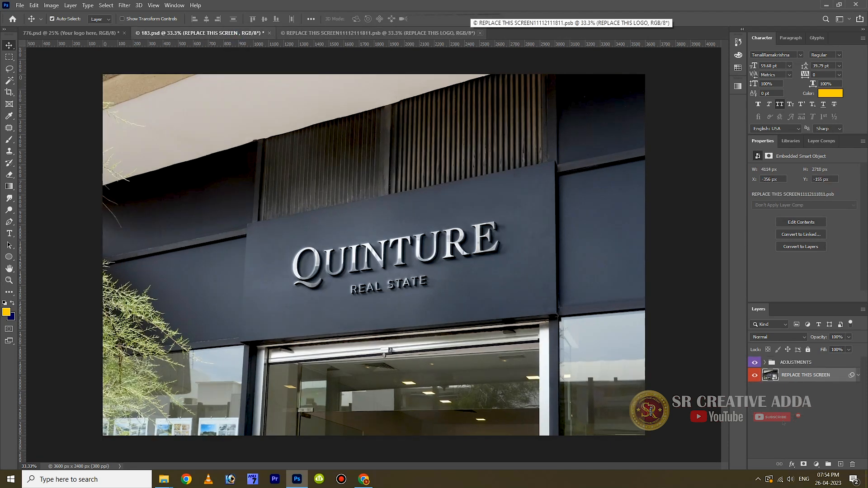
pyautogui.click(479, 33)
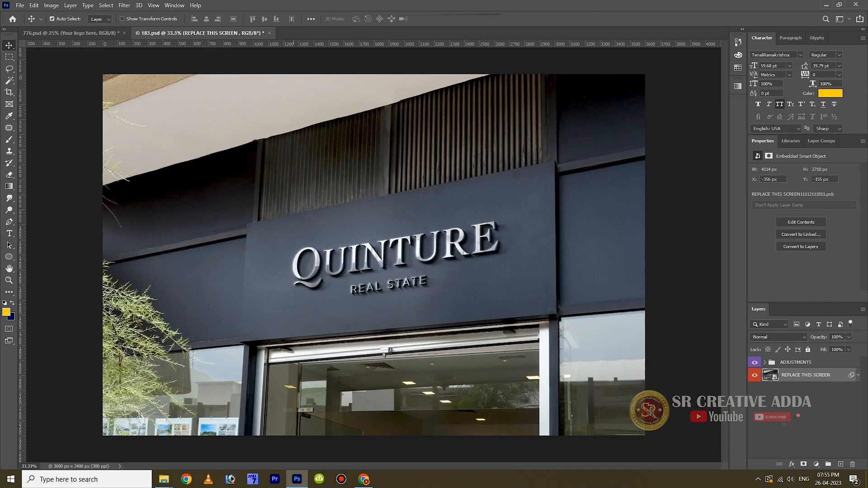
# Open REPLACE THIS SCREEN and its nested REPLACE THIS LOGO smart object, and hide the original LOGO layer
pyautogui.doubleClick(772, 375)
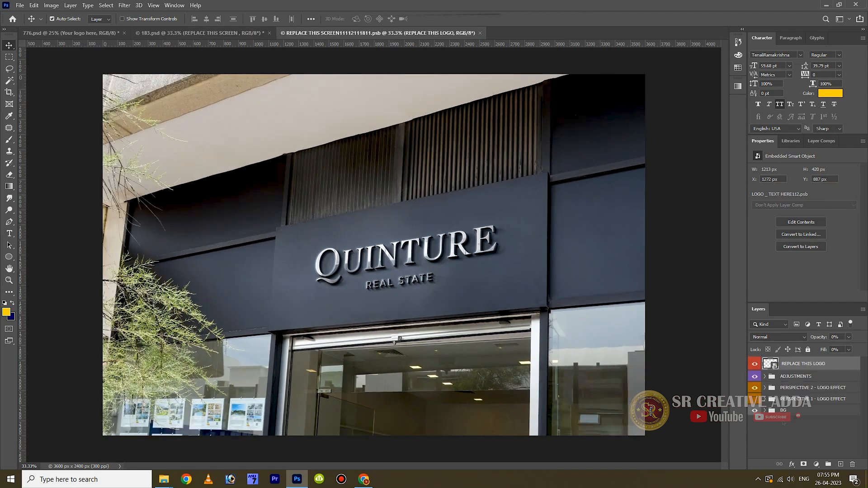
pyautogui.doubleClick(768, 364)
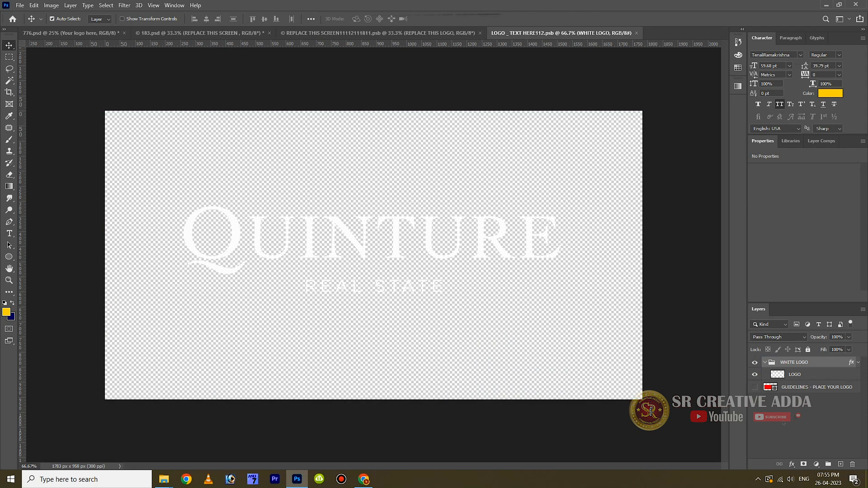
pyautogui.click(754, 363)
pyautogui.click(755, 362)
pyautogui.click(755, 374)
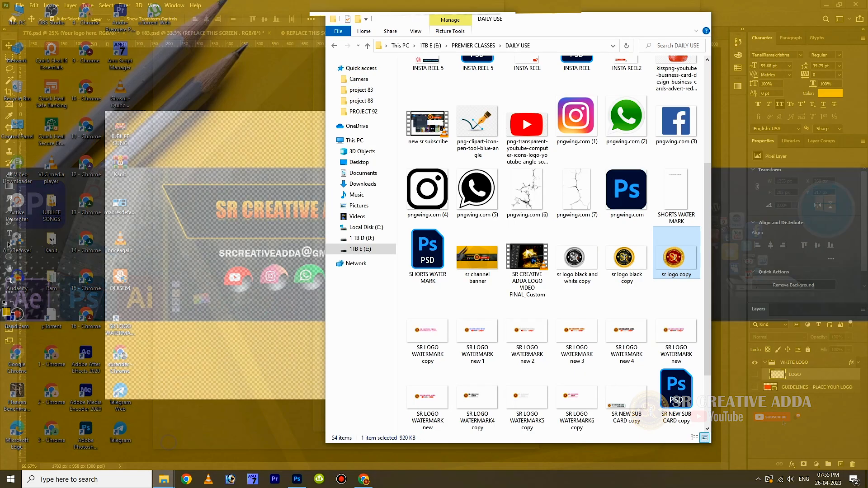
pyautogui.click(163, 441)
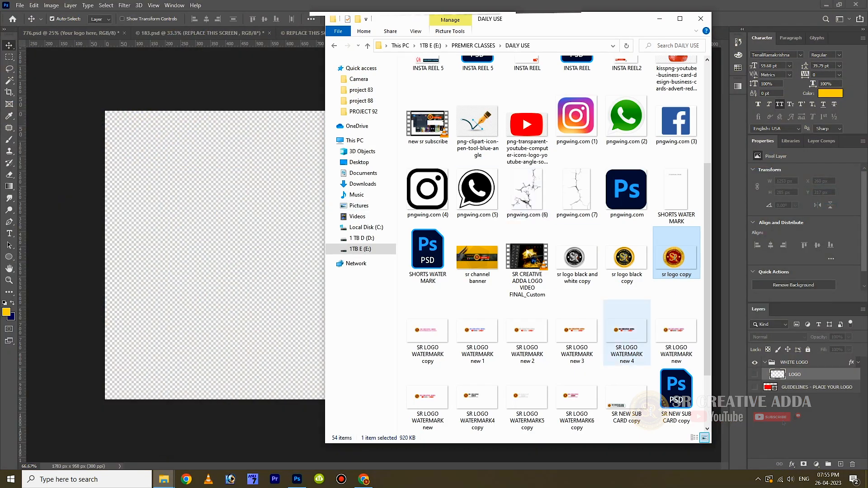
pyautogui.scroll(4, 551, 244)
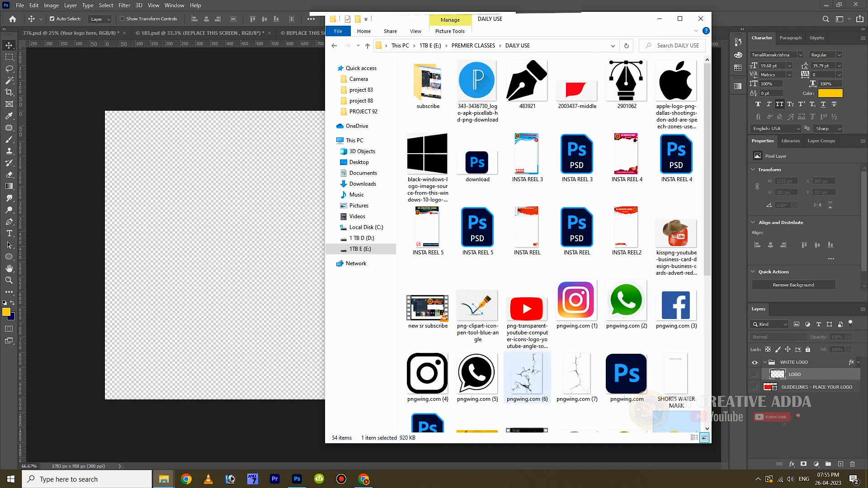
pyautogui.click(274, 243)
# Add a text layer reading SR CREATIVE ADDA above the hidden LOGO layer in the WHITE LOGO group
pyautogui.click(9, 234)
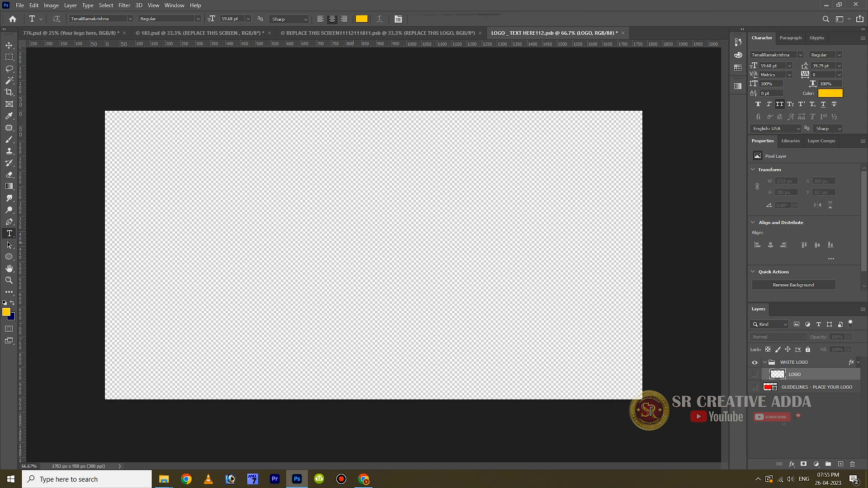
pyautogui.click(271, 239)
pyautogui.write('S')
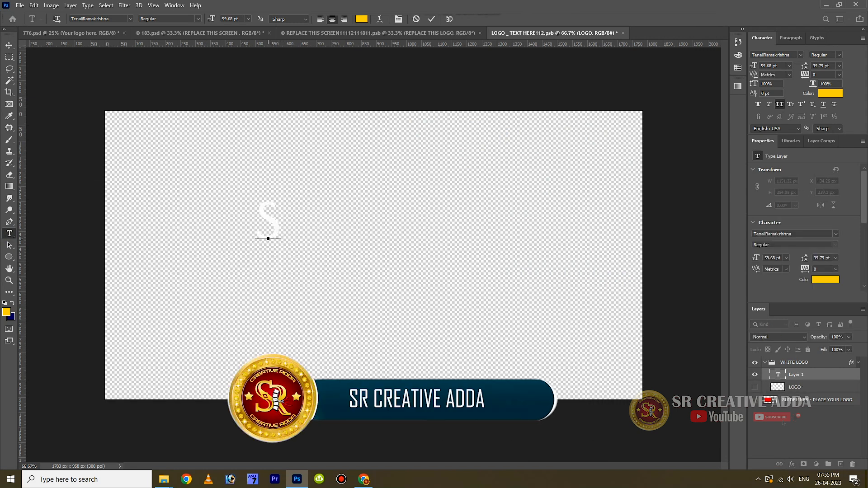
pyautogui.write('R CREA')
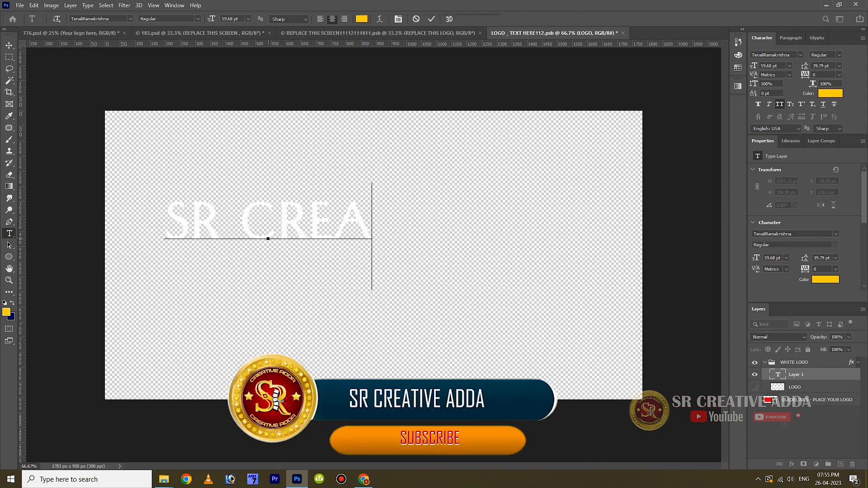
pyautogui.write('TIVE ADDA')
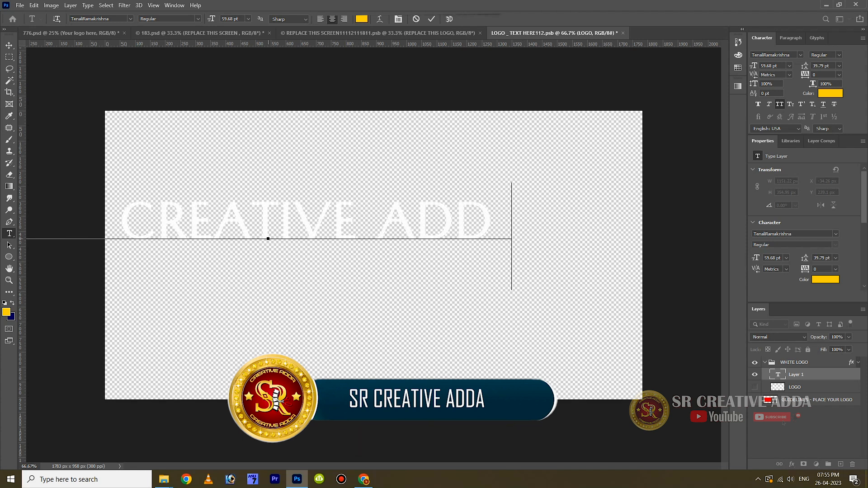
pyautogui.click(432, 18)
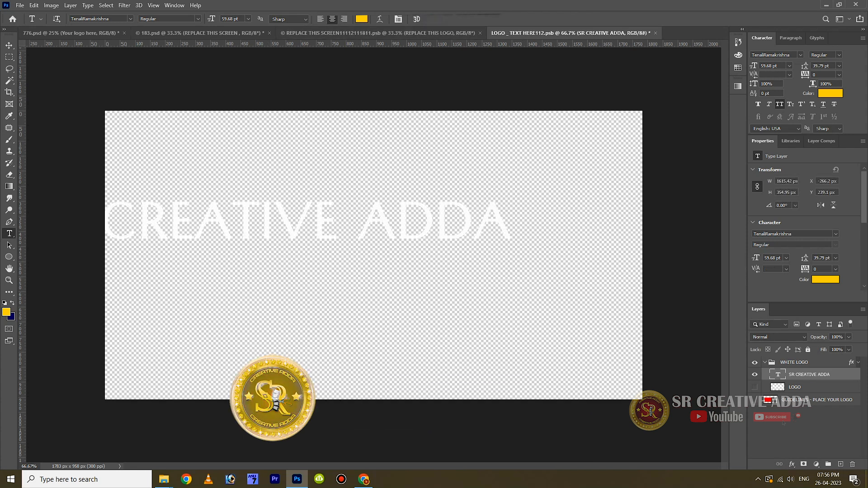
# Scale the SR CREATIVE ADDA text down to about 69% and position it near the middle of the canvas
pyautogui.click(9, 45)
pyautogui.moveTo(249, 222); pyautogui.dragTo(362, 234)
pyautogui.hotkey('ctrl', 't')
pyautogui.moveTo(626, 195); pyautogui.dragTo(471, 208)
pyautogui.moveTo(332, 241); pyautogui.dragTo(389, 219)
pyautogui.click(448, 18)
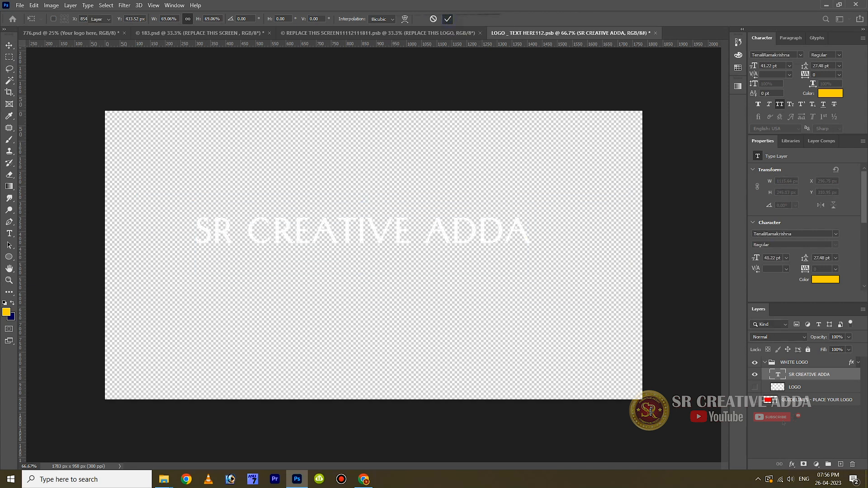
# Add a second text layer reading THE CREATERS POINT below the SR CREATIVE ADDA text
pyautogui.press('t')
pyautogui.click(284, 306)
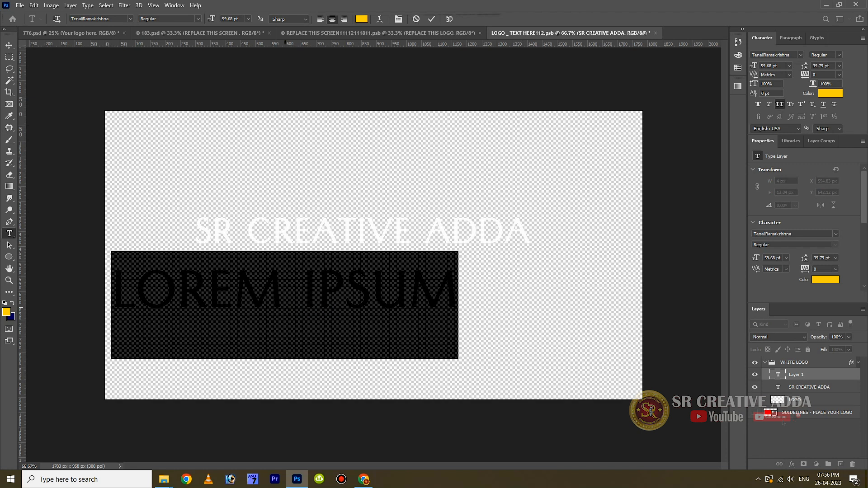
pyautogui.write('THE CREATERS POINT')
pyautogui.press('BackSpace')
pyautogui.write('NT')
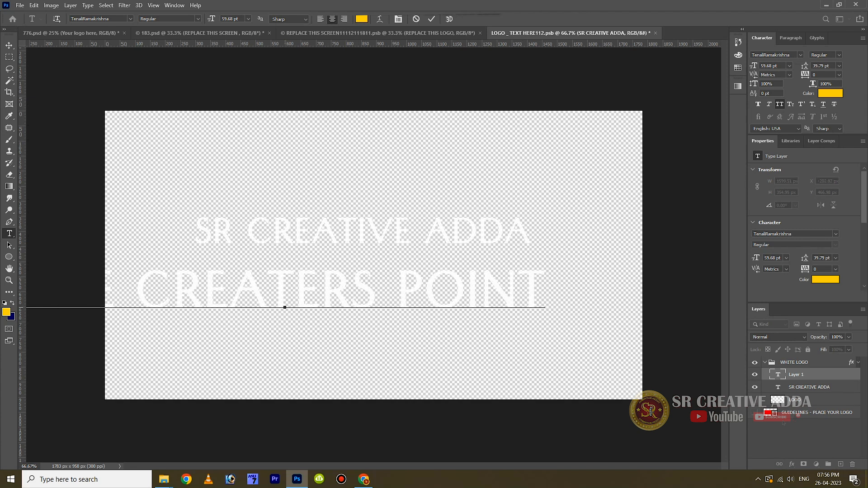
pyautogui.click(431, 18)
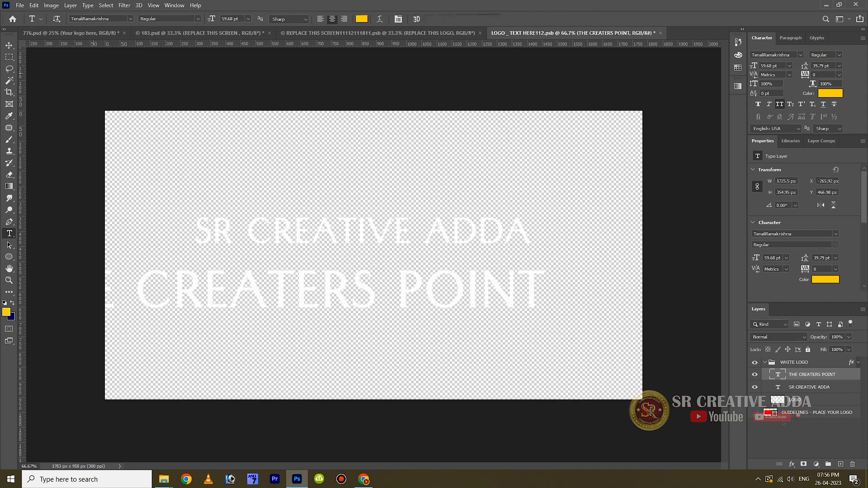
# Scale THE CREATERS POINT down to about 22.5 pt beneath the SR CREATIVE ADDA text and save the logo document
pyautogui.hotkey('ctrl', 't')
pyautogui.moveTo(547, 252); pyautogui.dragTo(148, 332)
pyautogui.moveTo(129, 345); pyautogui.dragTo(486, 244)
pyautogui.moveTo(431, 259); pyautogui.dragTo(411, 266)
pyautogui.moveTo(465, 250); pyautogui.dragTo(424, 259)
pyautogui.press('Return')
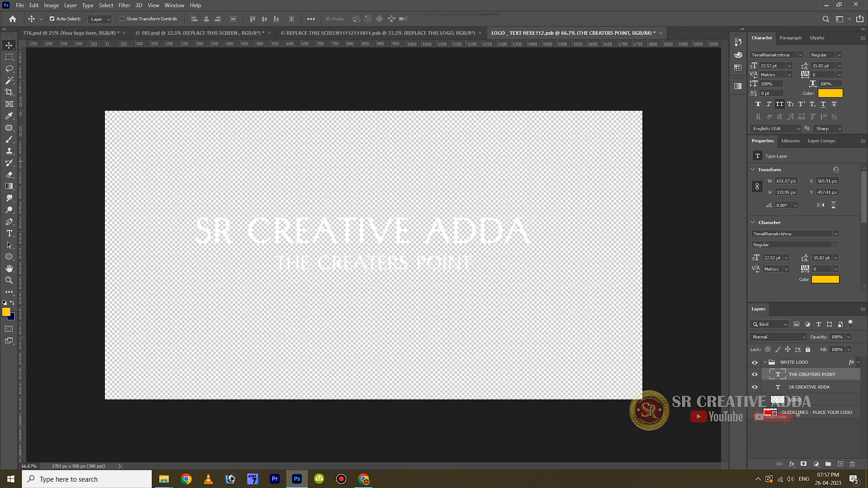
pyautogui.hotkey('ctrl', 'w')
pyautogui.press('Return')
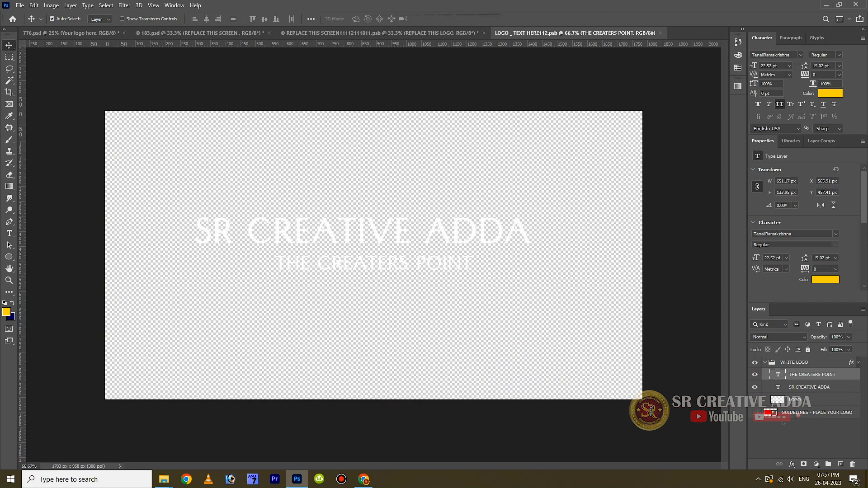
# Correct the tagline to THE CREATORS POINT and close the logo smart object document, saving its changes
pyautogui.press('t')
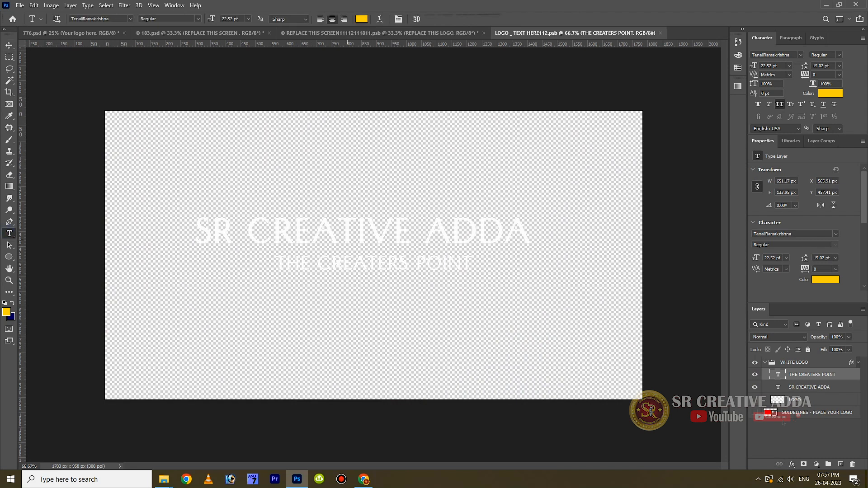
pyautogui.click(388, 267)
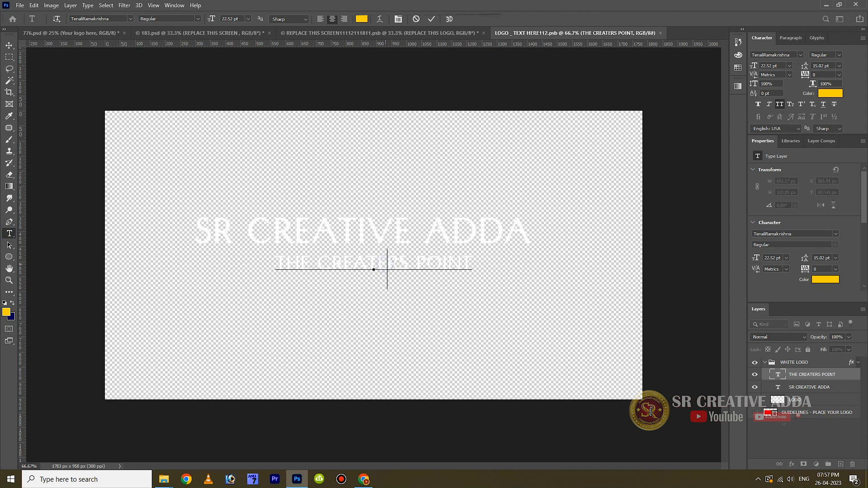
pyautogui.press('BackSpace')
pyautogui.write('O')
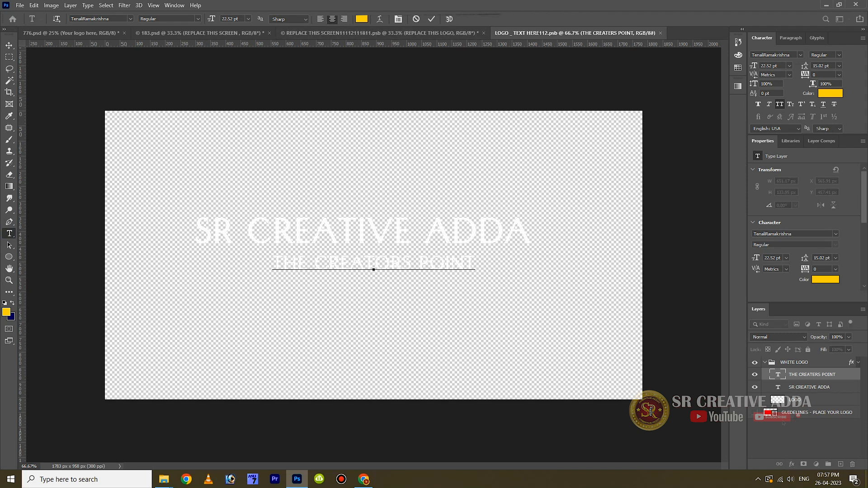
pyautogui.hotkey('ctrl', 'Return')
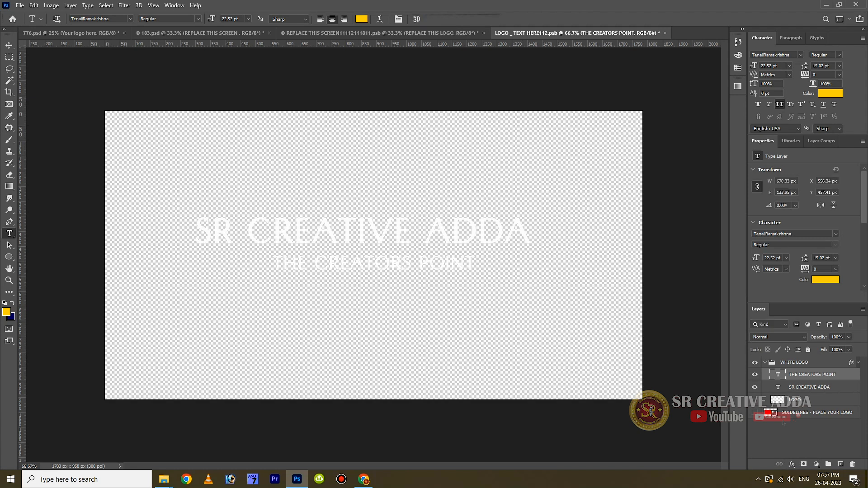
pyautogui.click(665, 33)
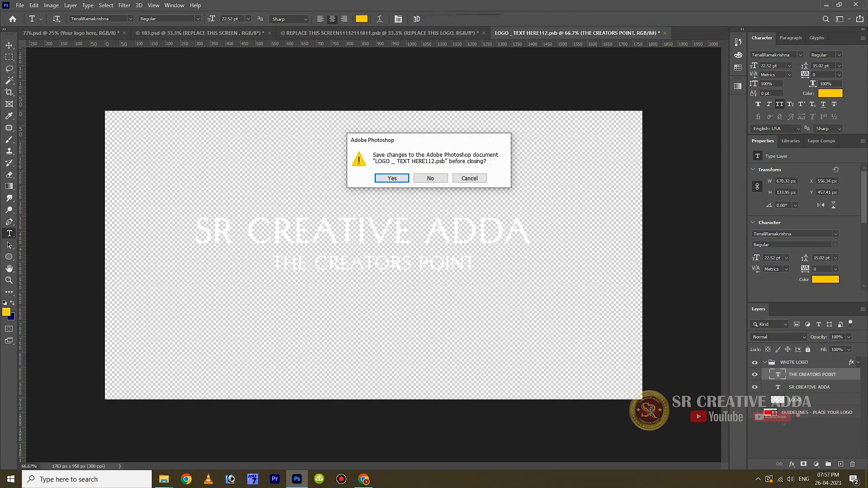
pyautogui.click(386, 177)
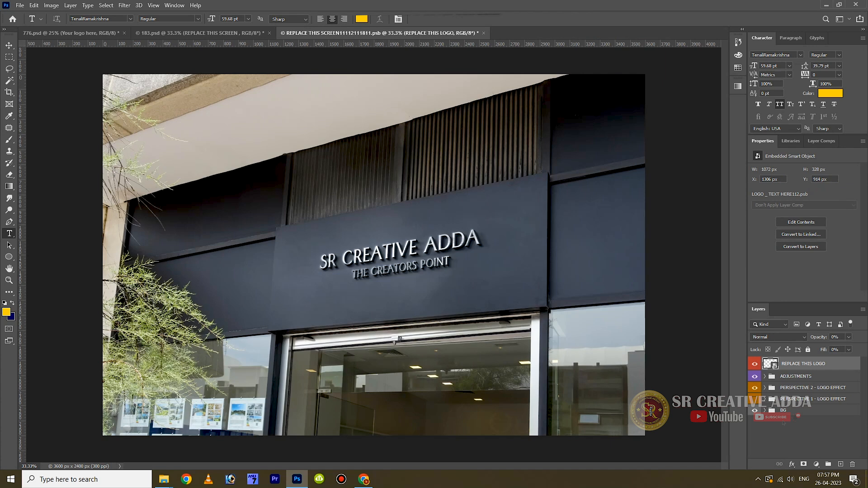
# Close the REPLACE THIS SCREEN smart object document, declining to save its changes
pyautogui.click(8, 45)
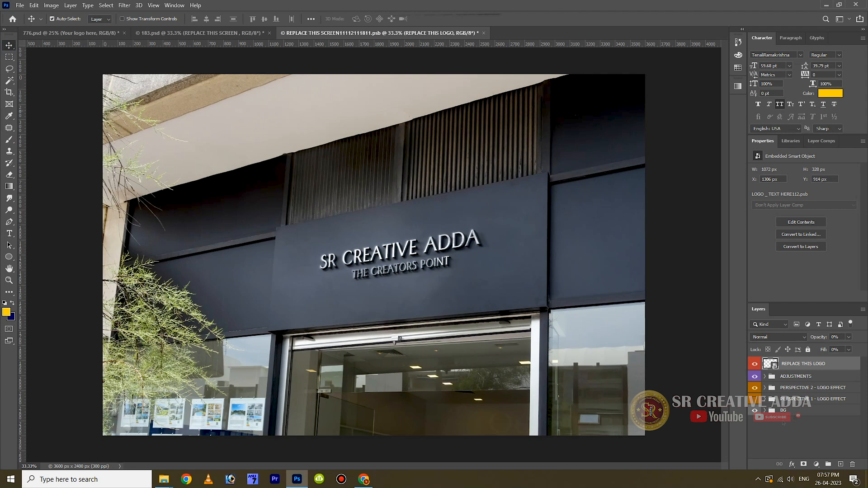
pyautogui.click(20, 5)
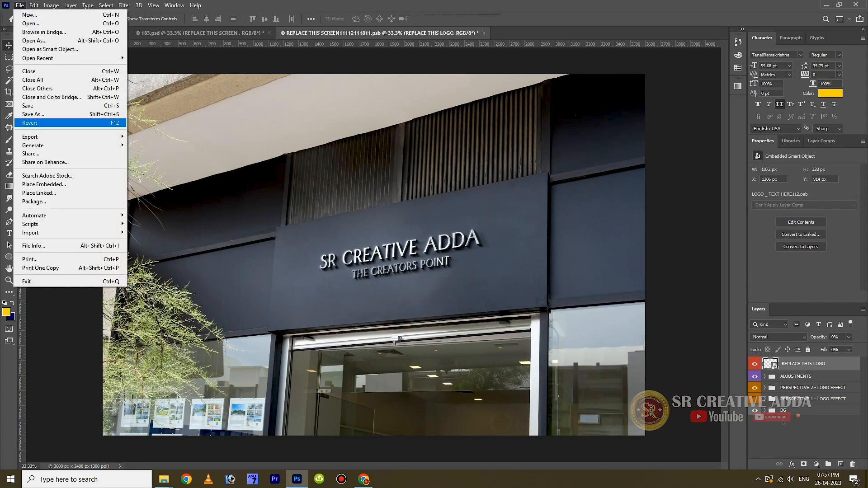
pyautogui.click(40, 106)
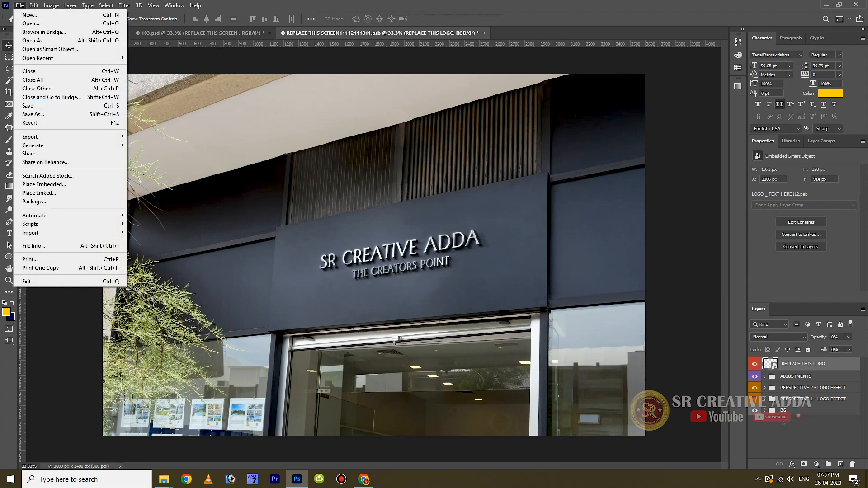
pyautogui.click(483, 33)
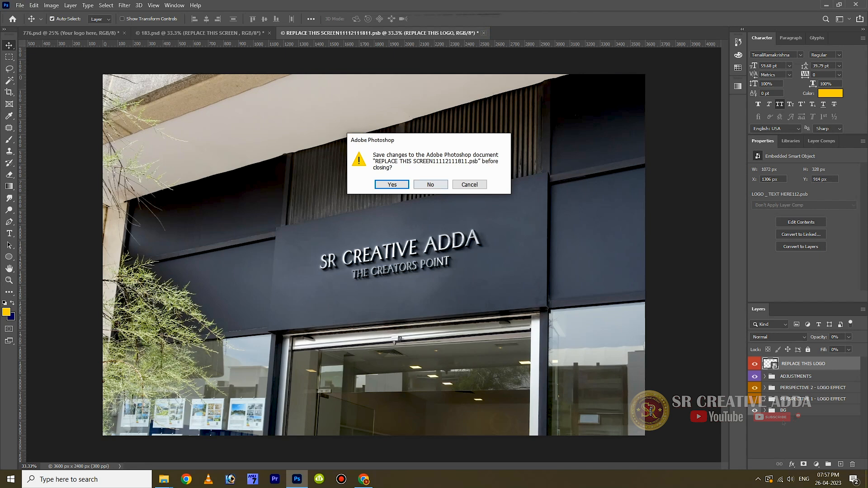
pyautogui.click(430, 185)
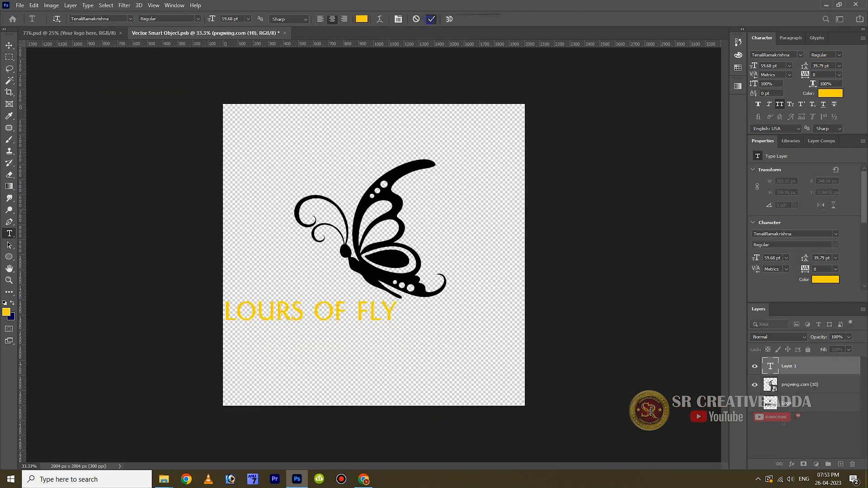
# Commit the COLOURS OF FLY text, scale it to about 35 pt and place it beneath the butterfly
pyautogui.hotkey('ctrl', 'Return')
pyautogui.moveTo(316, 311); pyautogui.dragTo(391, 308)
pyautogui.hotkey('ctrl', 't')
pyautogui.moveTo(477, 333); pyautogui.dragTo(388, 342)
pyautogui.press('Return')
# Apply a black Color Overlay effect to the COLOURS OF FLY text layer
pyautogui.doubleClick(836, 364)
pyautogui.click(519, 250)
pyautogui.press('Return')
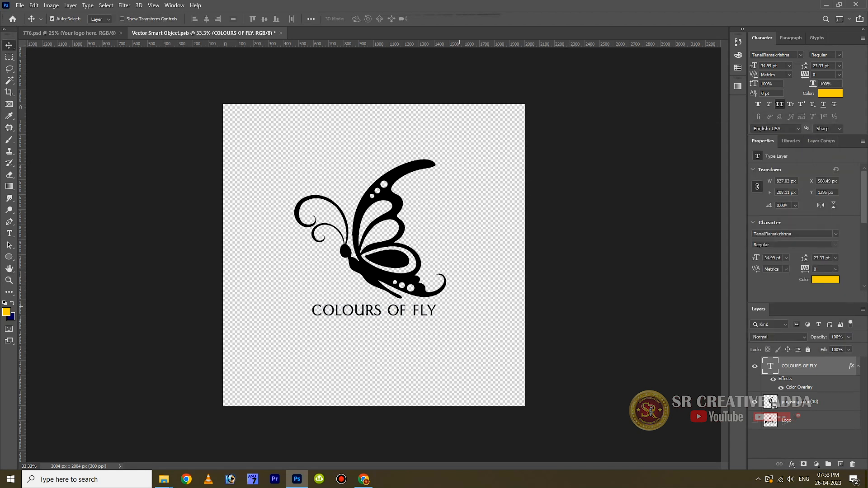
# Shift the COLOURS OF FLY text slightly to the right and close Vector Smart Object.psb, saving its changes
pyautogui.moveTo(361, 311); pyautogui.dragTo(365, 311)
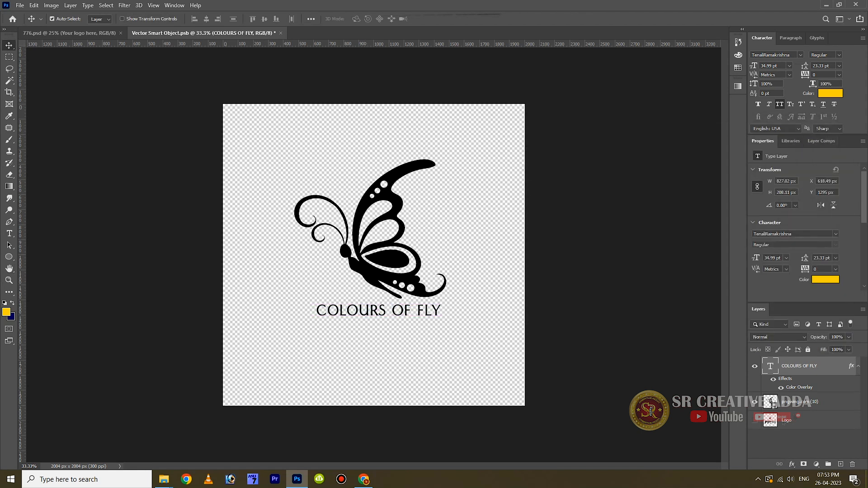
pyautogui.hotkey('ctrl', 'w')
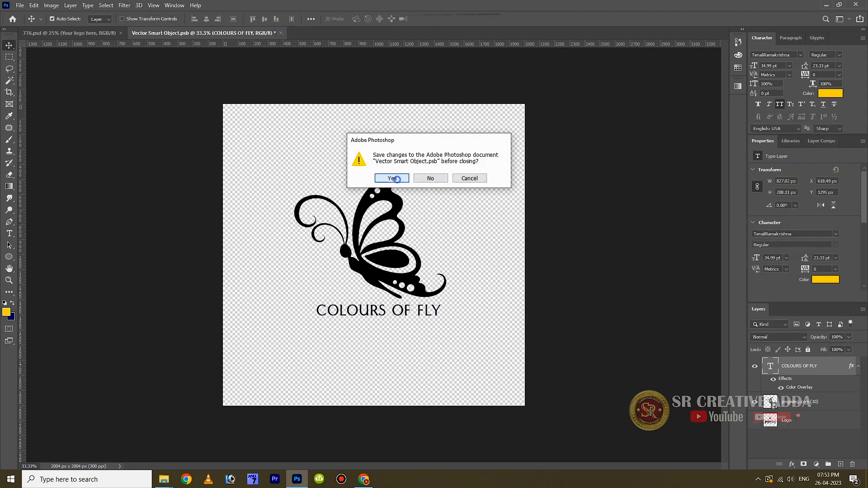
pyautogui.click(390, 178)
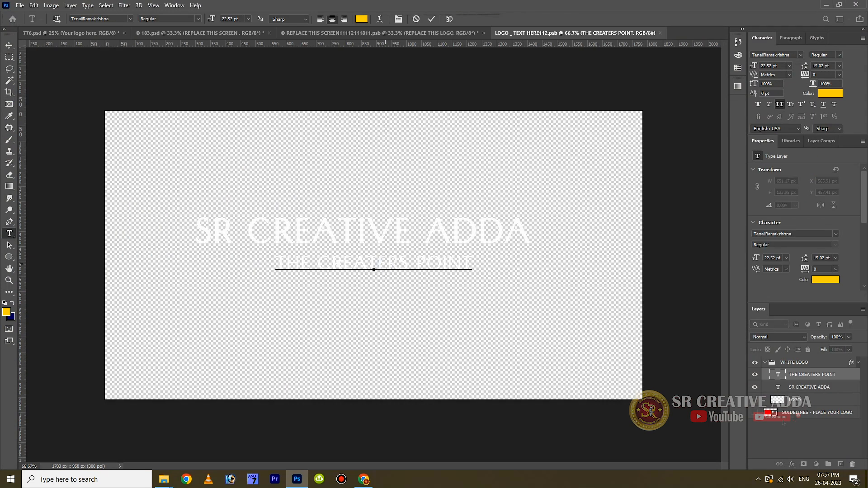
# Replace the second E in CREATERS with an O so the tagline reads THE CREATORS POINT
pyautogui.press('BackSpace')
pyautogui.write('O')
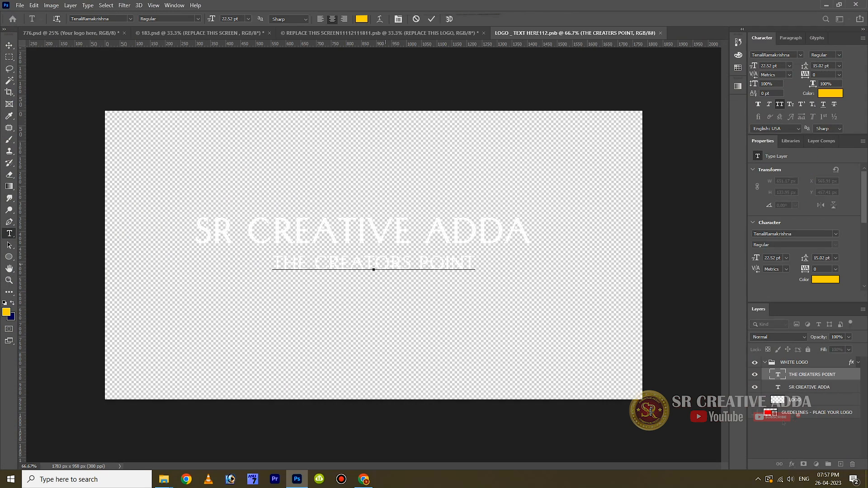